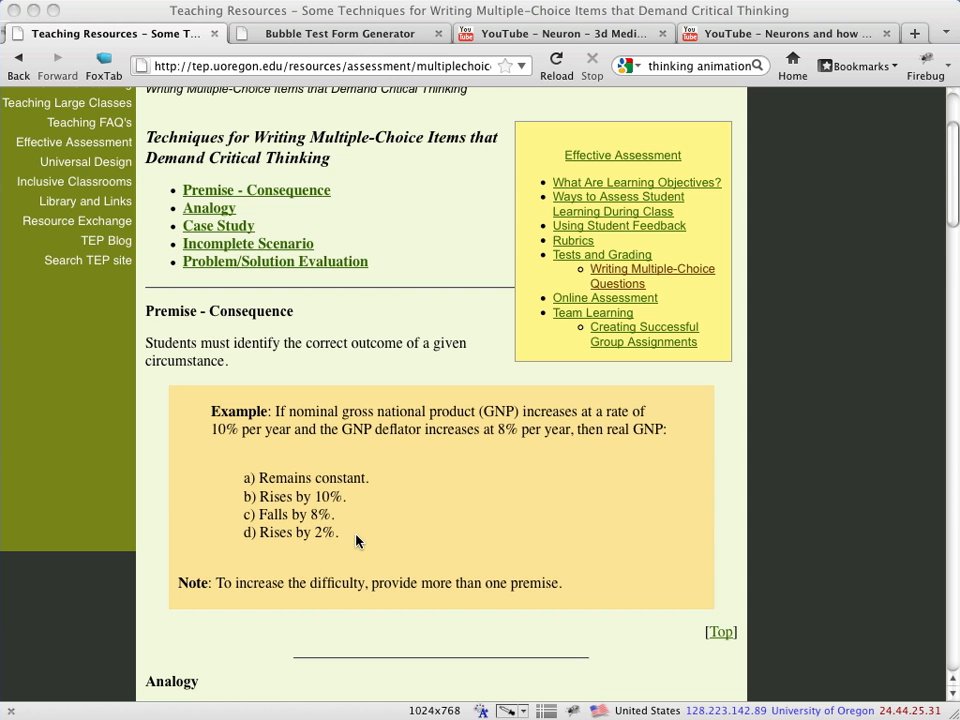
# Look over the bubble styles on the Bubble Test Form Generator page and return to the Teaching Resources page
pyautogui.click(384, 41)
pyautogui.click(384, 40)
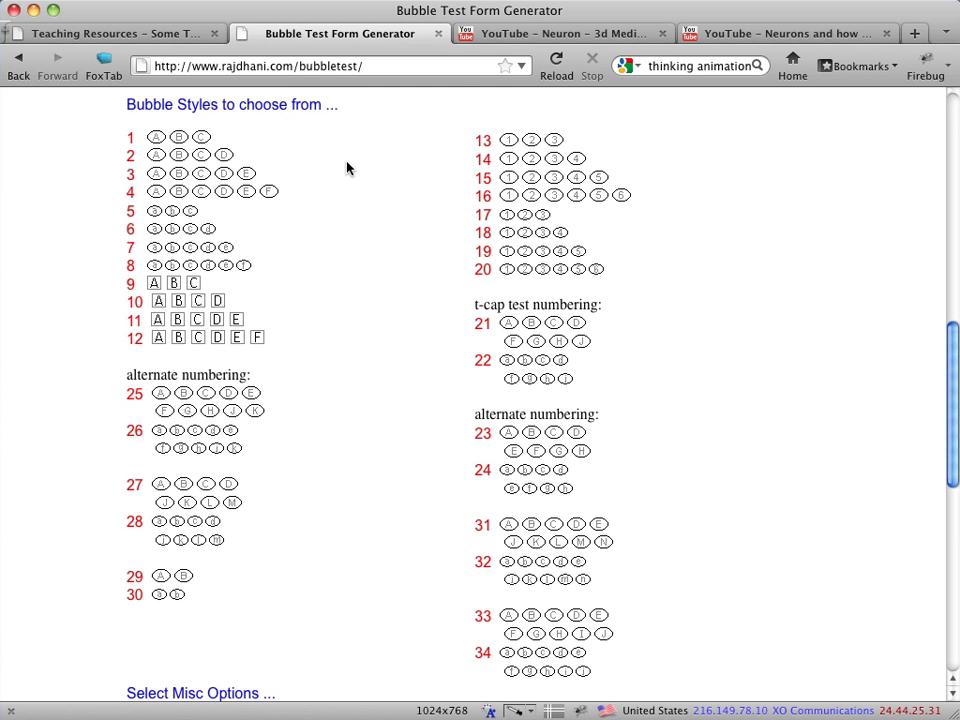
pyautogui.hotkey('ctrl', 'shift', 'Tab')
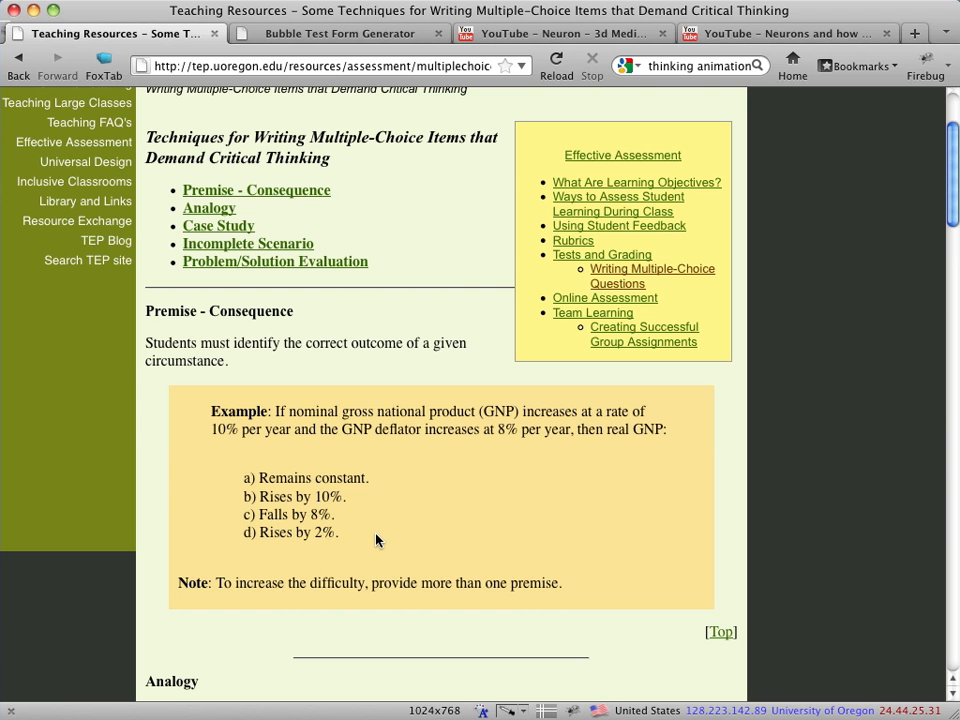
# Play the YouTube video "Neuron - 3d Medical Animation" through to its end
pyautogui.click(519, 33)
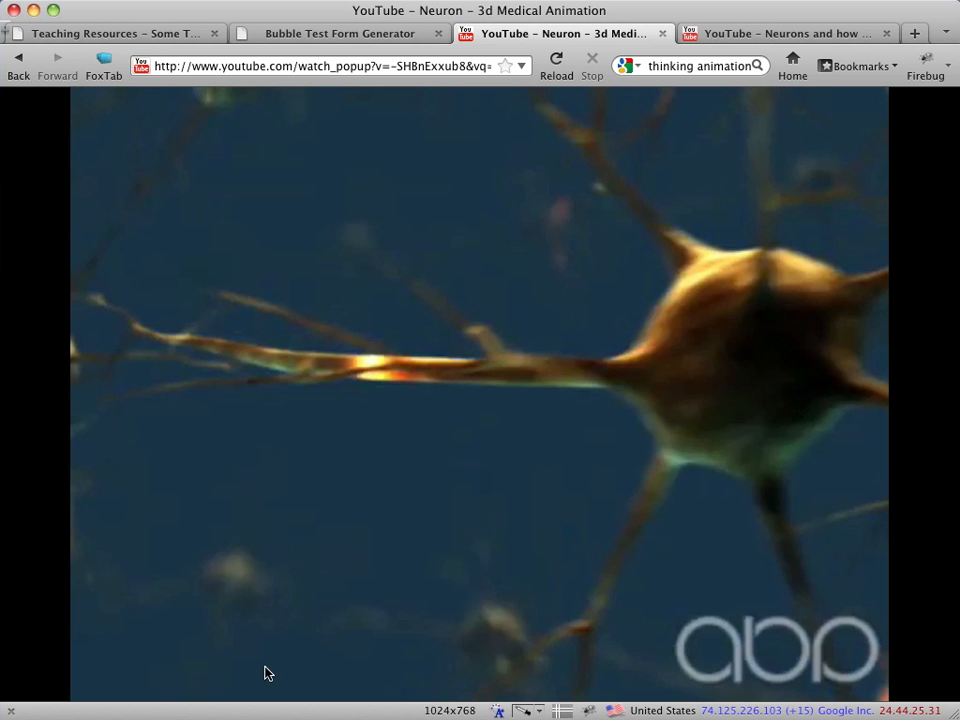
pyautogui.moveTo(240, 696)
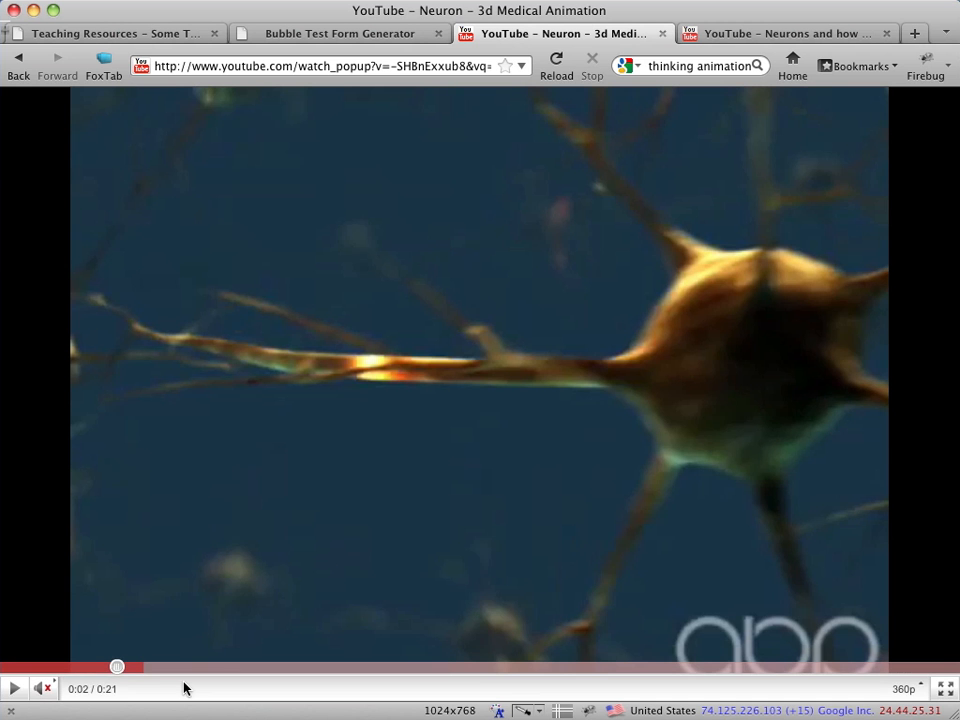
pyautogui.click(16, 695)
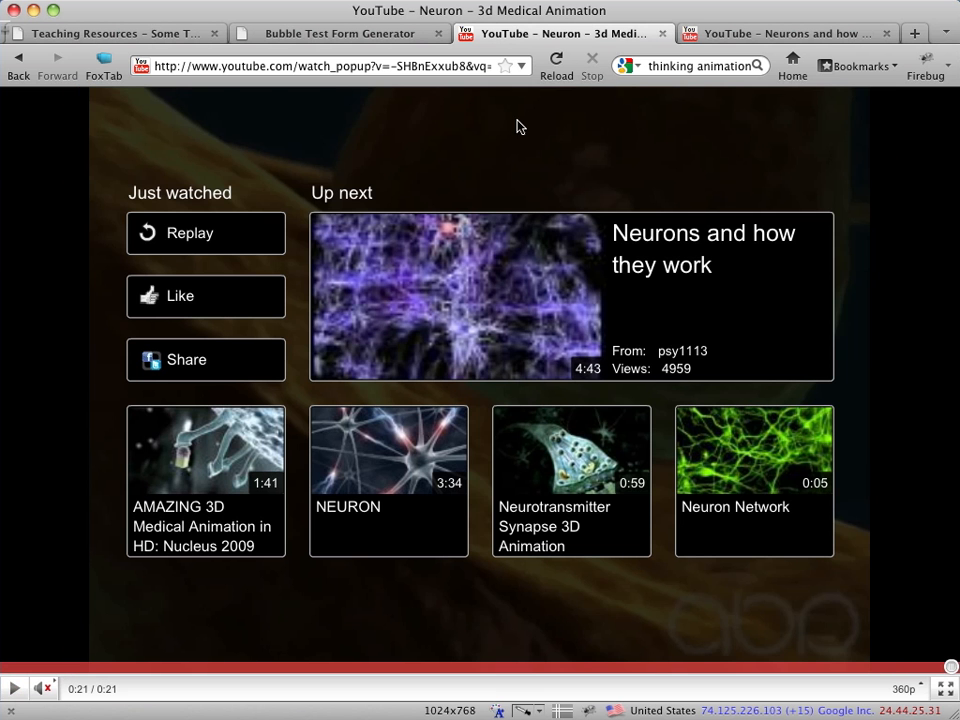
# Play part of the YouTube video "Neurons and how they work" and pause it
pyautogui.click(725, 37)
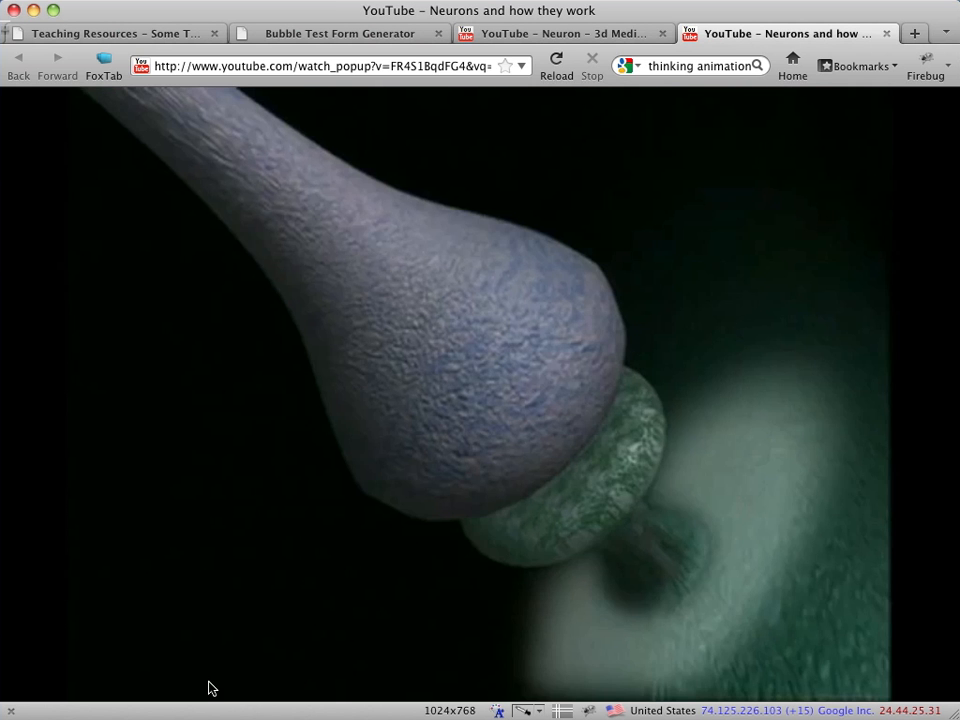
pyautogui.moveTo(166, 688)
pyautogui.click(15, 689)
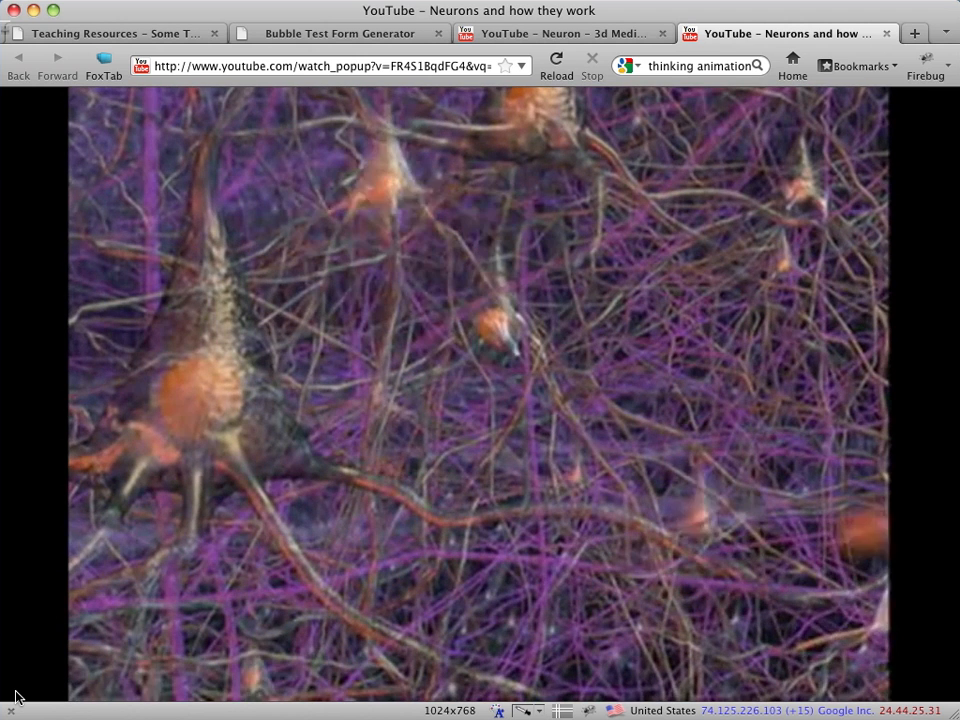
pyautogui.moveTo(34, 690)
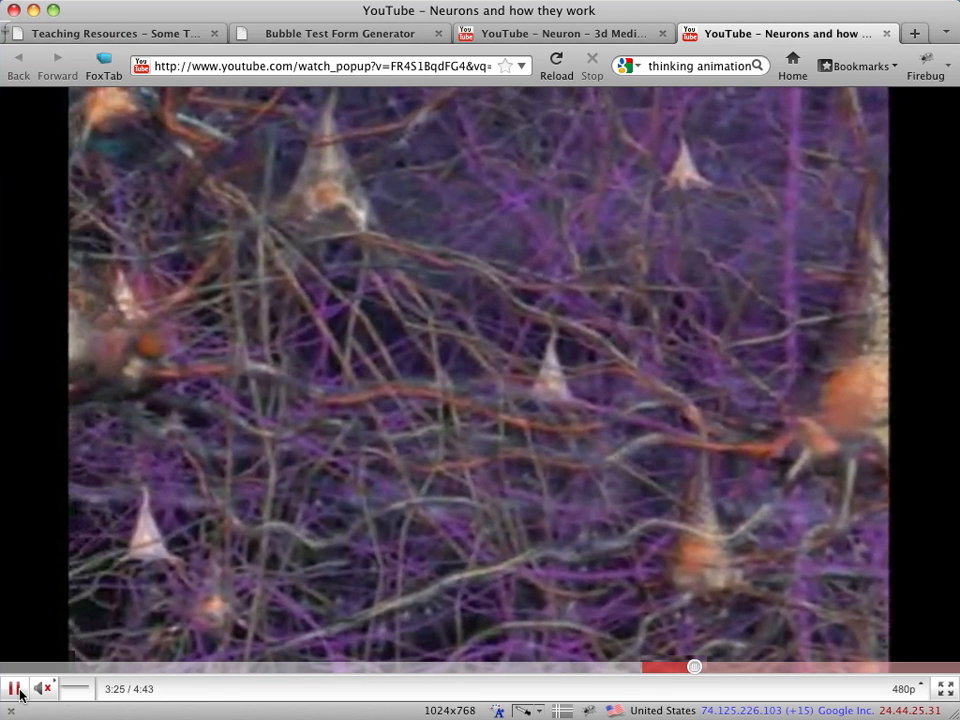
pyautogui.click(13, 688)
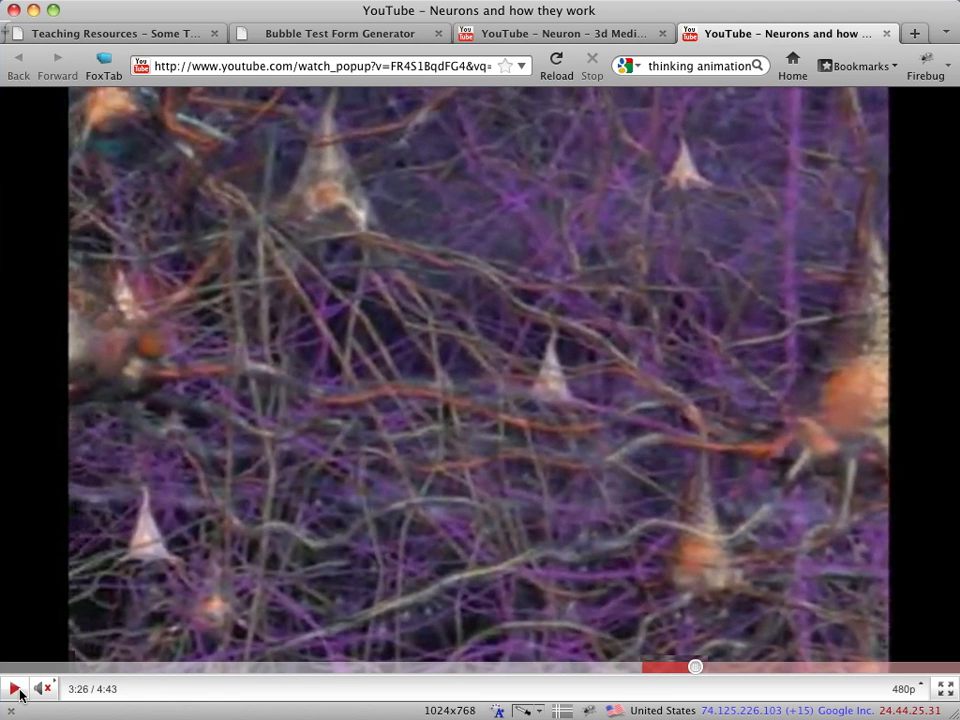
pyautogui.click(178, 243)
pyautogui.moveTo(158, 180)
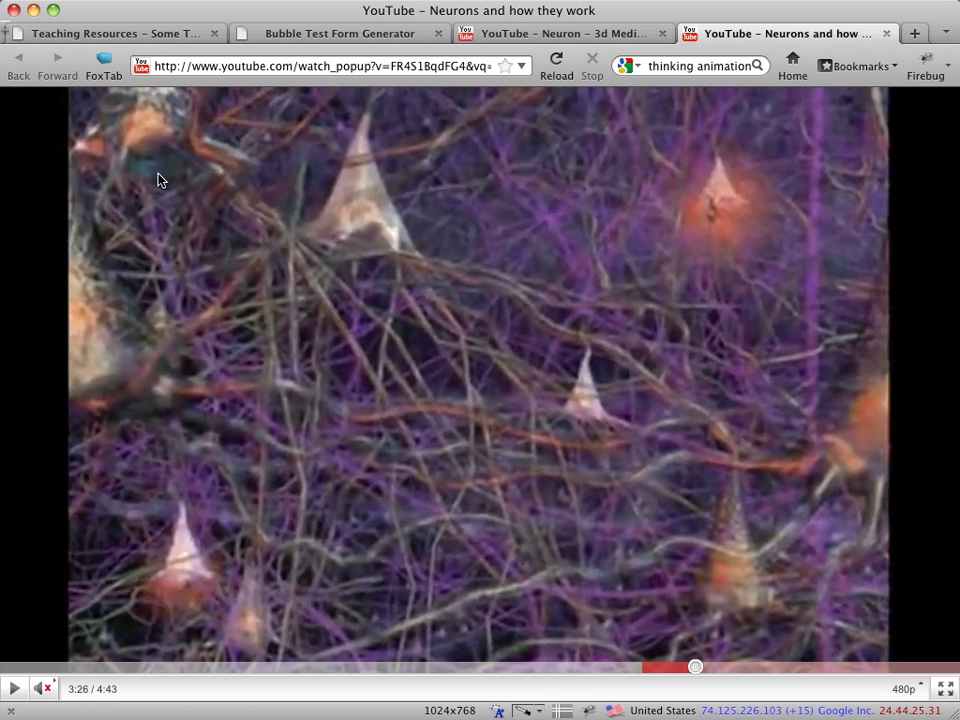
# Review the Teaching Resources page on critical-thinking multiple-choice items and go back to the Bubble Test Form Generator page
pyautogui.click(155, 35)
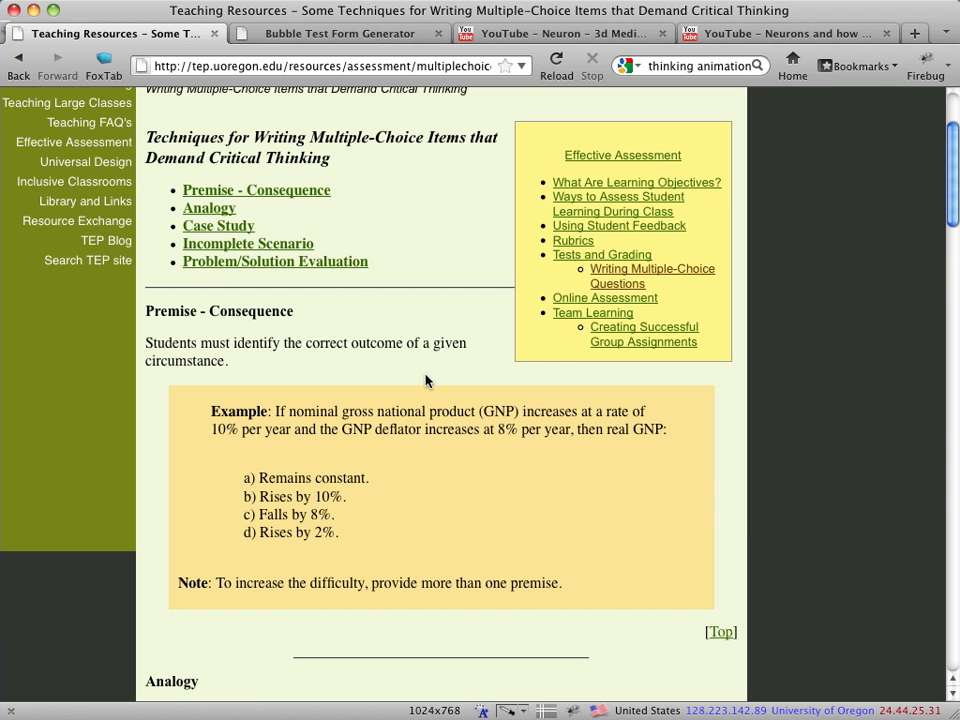
pyautogui.click(405, 36)
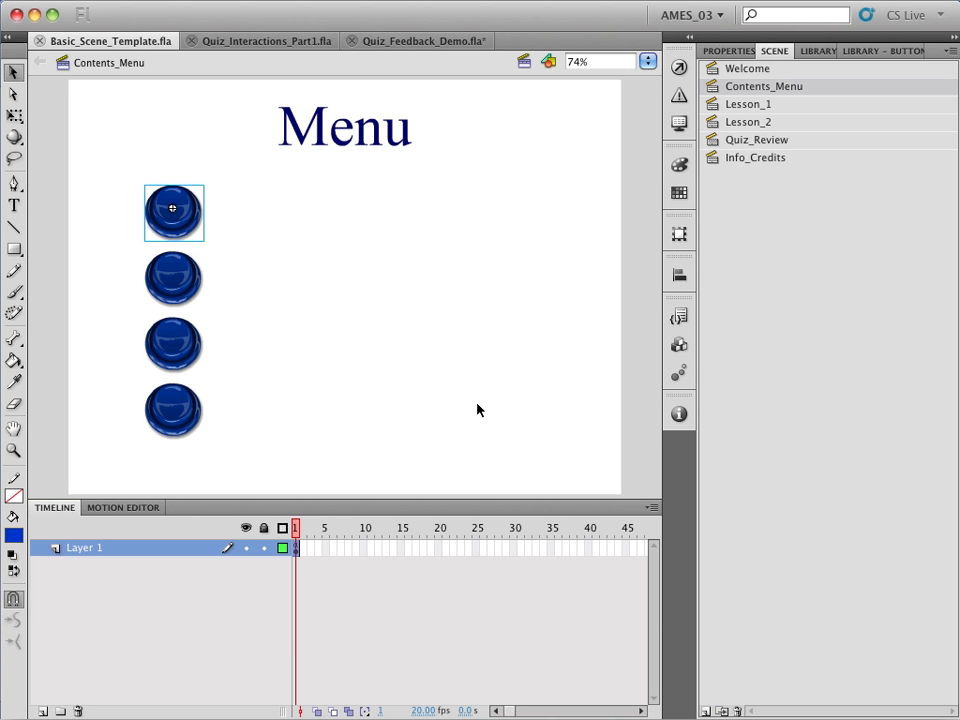
# In Flash, look through the scenes of Basic_Scene_Template.fla from Welcome to Quiz_Review
pyautogui.click(760, 69)
pyautogui.click(760, 88)
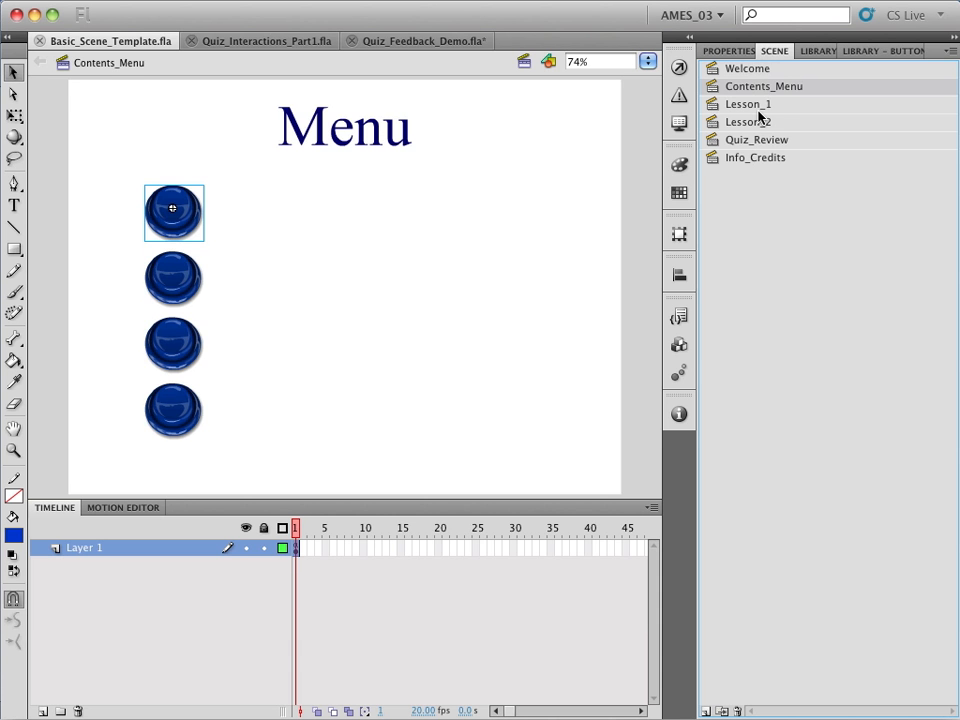
pyautogui.click(759, 107)
pyautogui.click(757, 123)
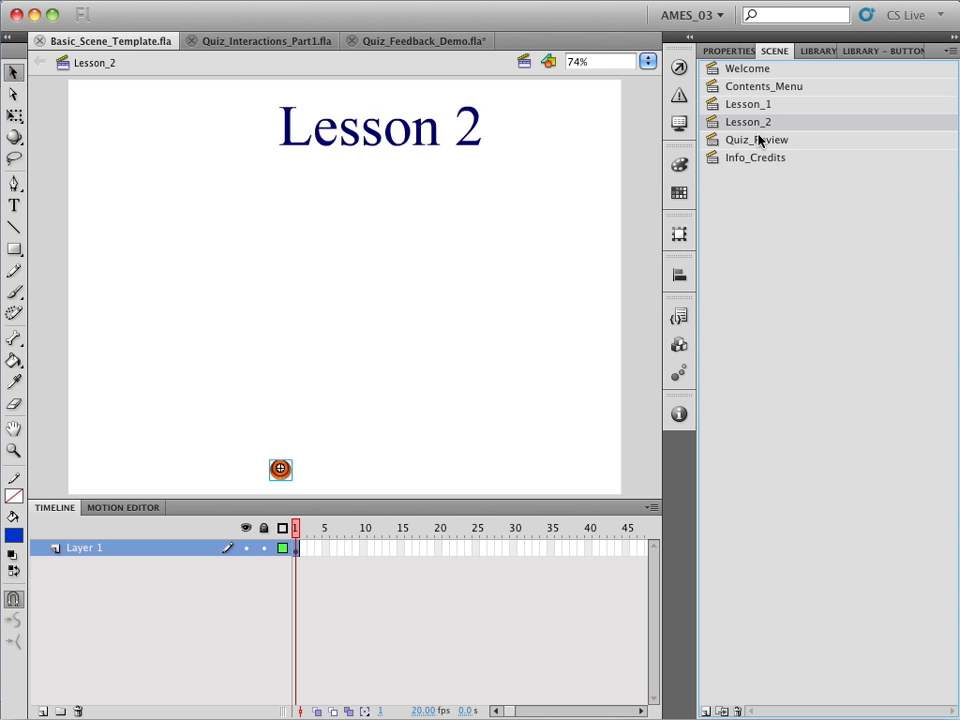
pyautogui.click(757, 140)
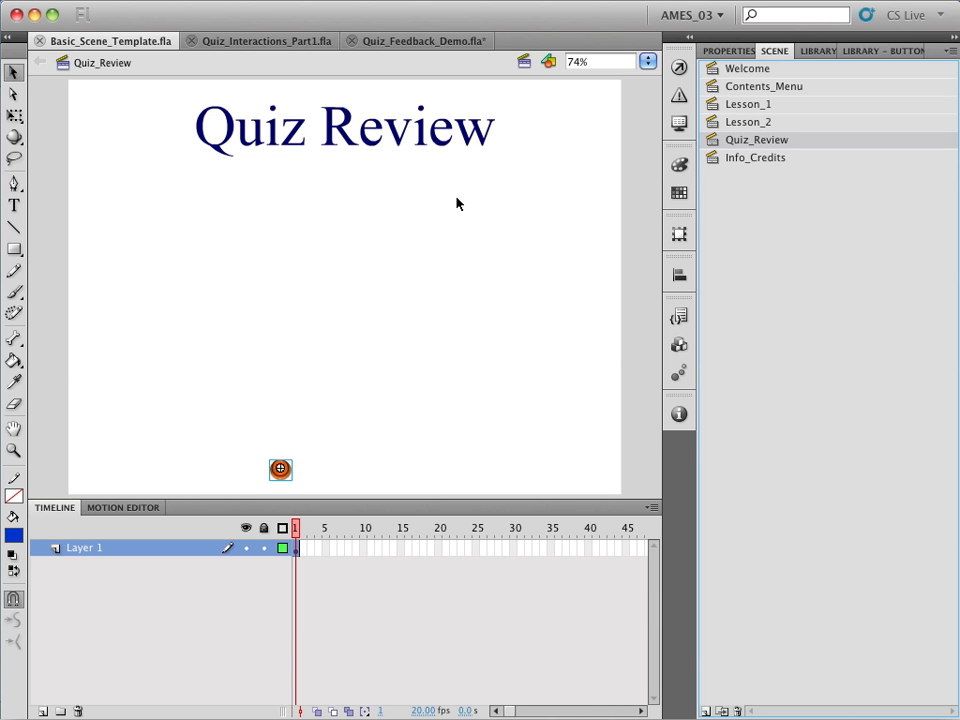
# Open the Lesson_1 scene and step through its numbered screens to frame 9
pyautogui.click(752, 105)
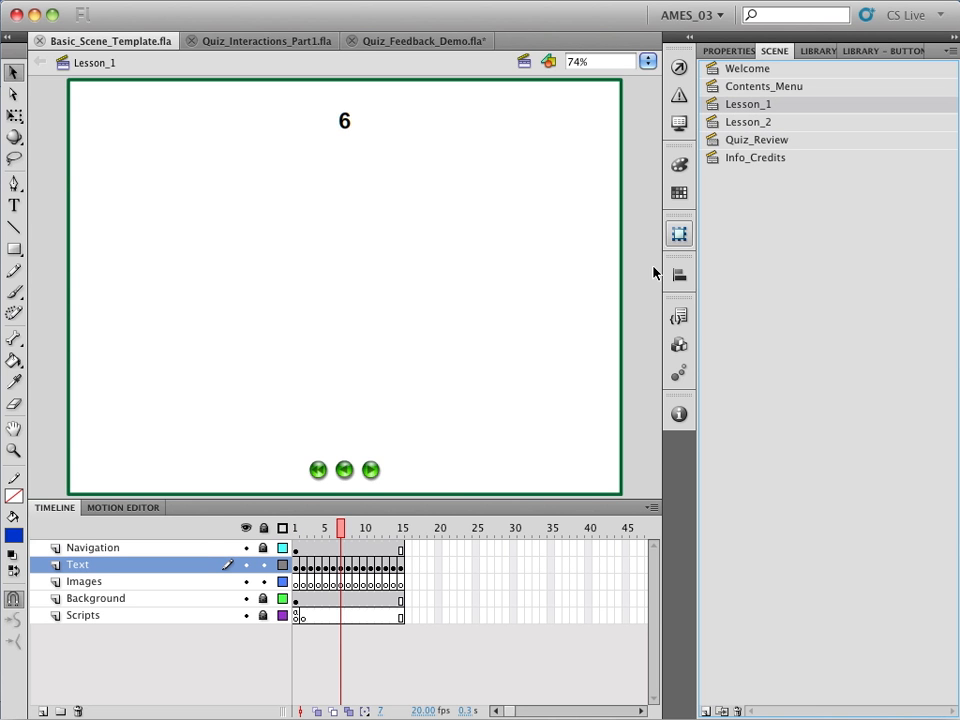
pyautogui.click(348, 529)
pyautogui.click(355, 527)
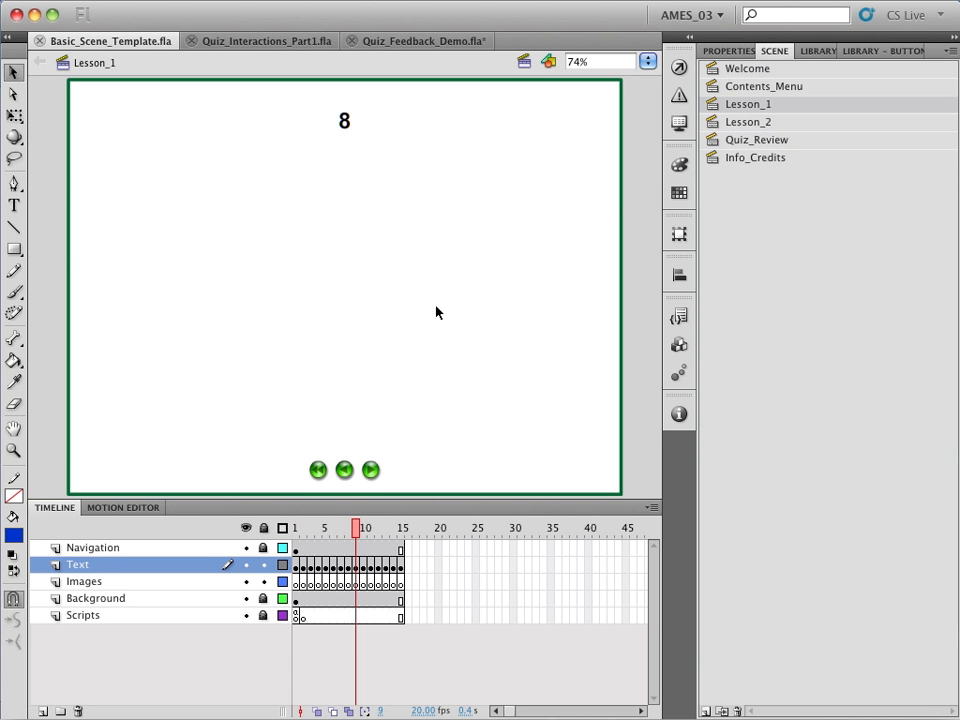
# Show the Quiz_Review scene, switch to the Quiz_Interactions_Part1.fla document and deselect the feedback text field
pyautogui.click(741, 144)
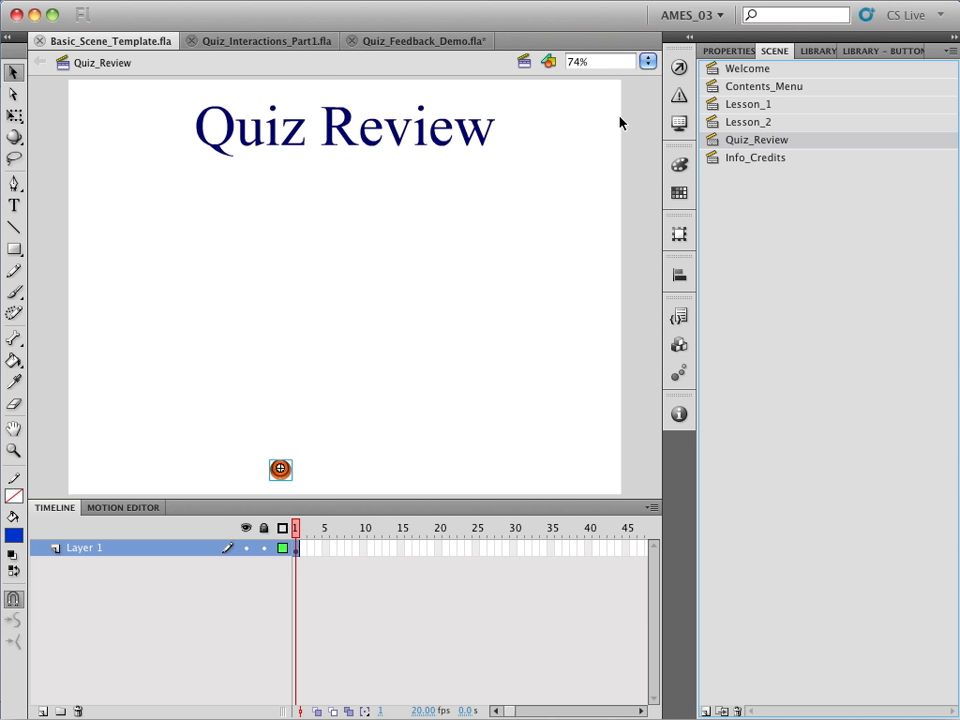
pyautogui.click(289, 48)
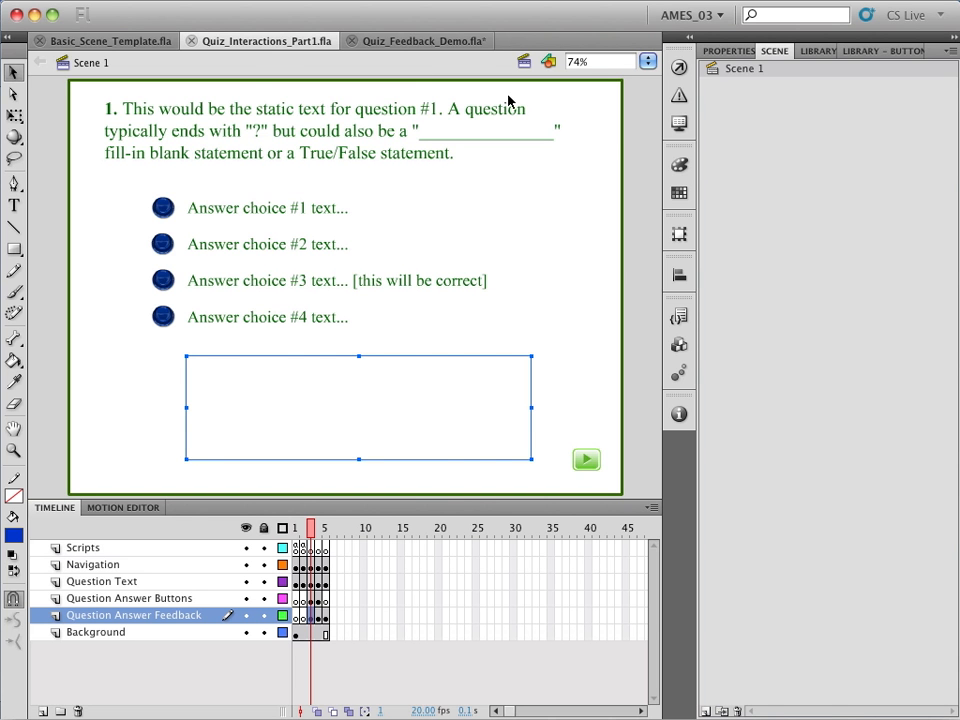
pyautogui.click(627, 150)
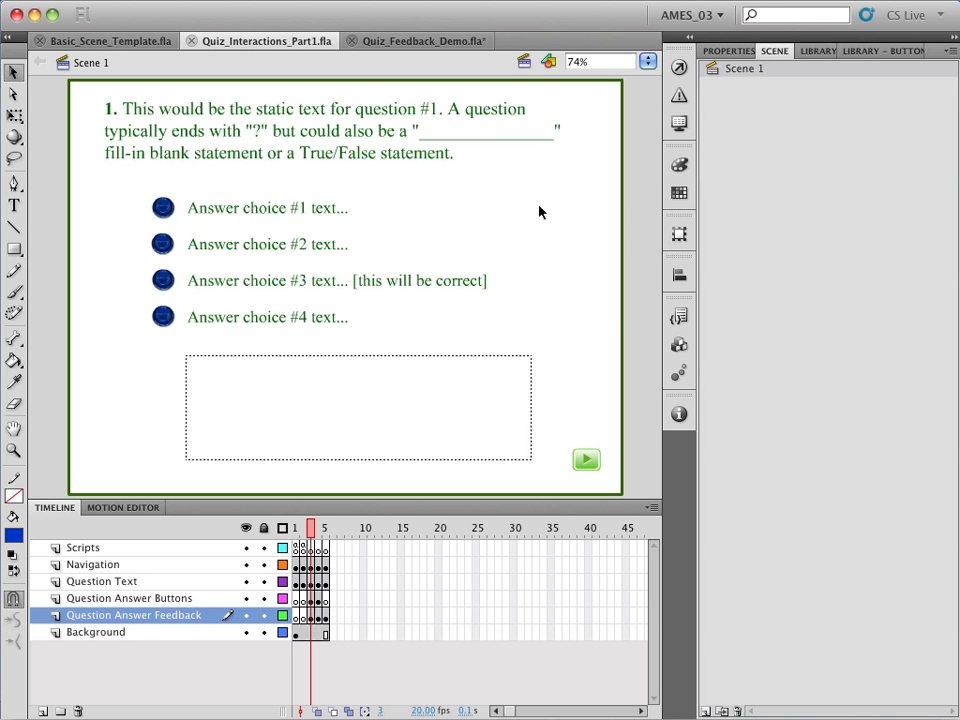
# Test the Quiz_Interactions_Part1 movie and advance past the splash and directions screens to question 1
pyautogui.press('super+Return')
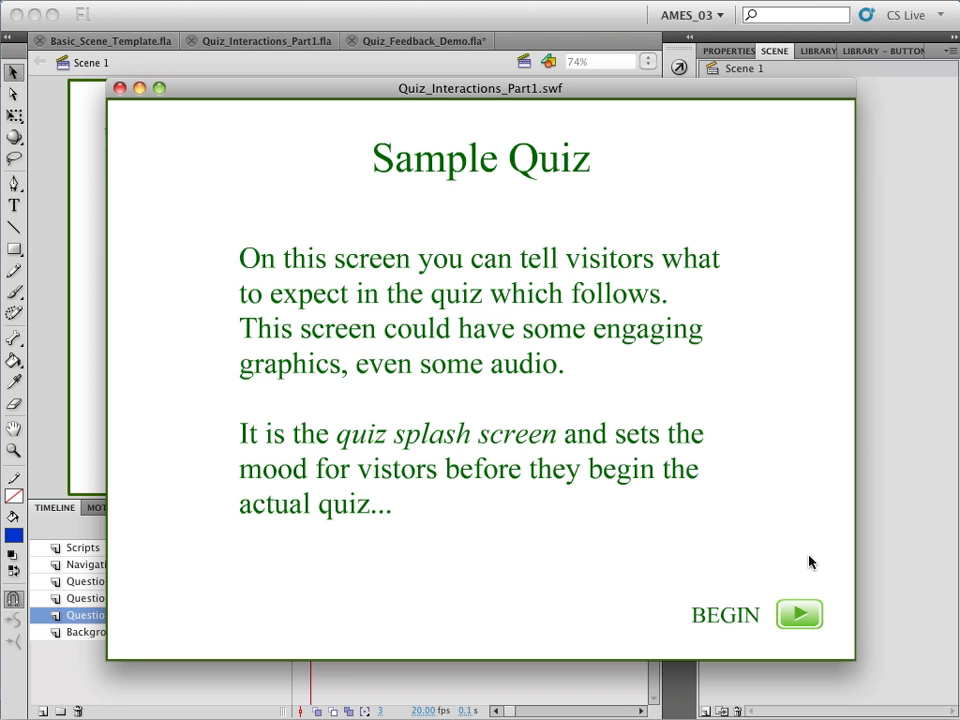
pyautogui.click(812, 613)
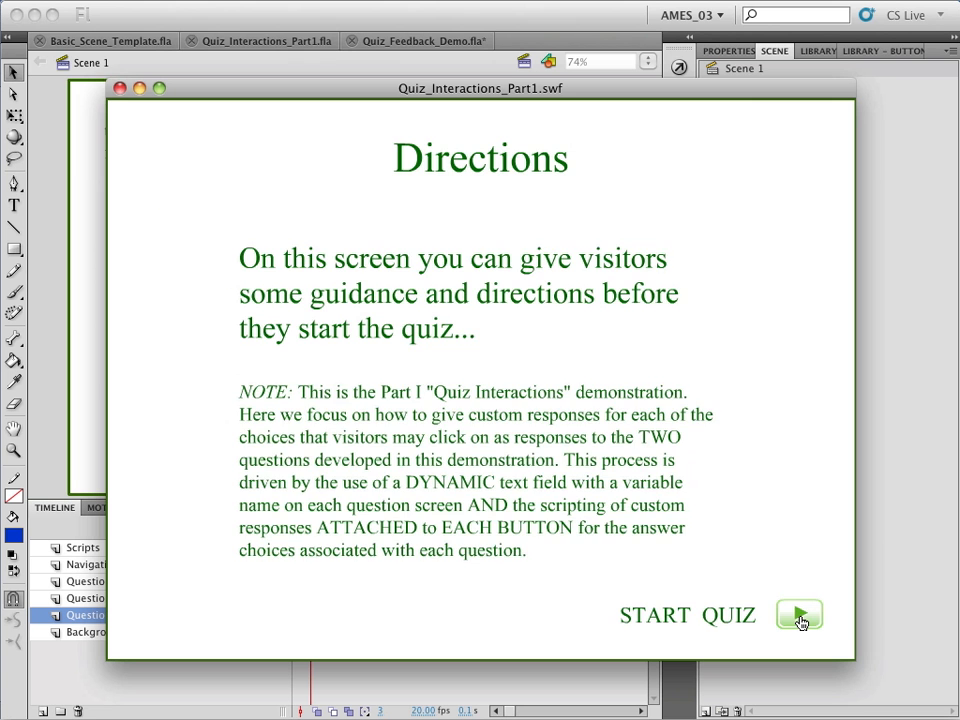
pyautogui.click(801, 618)
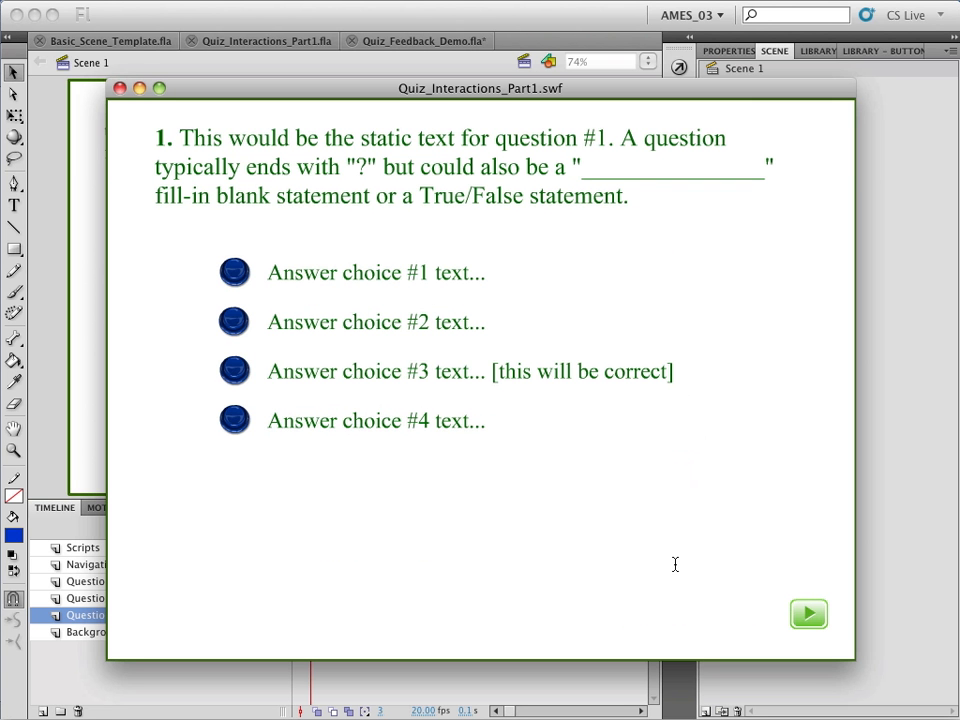
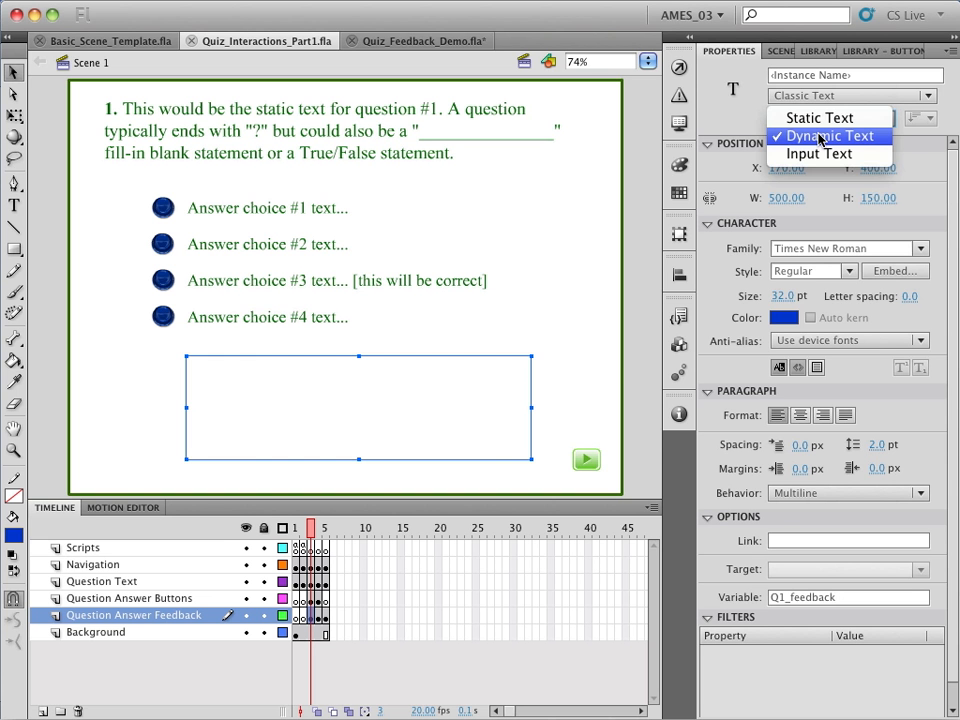
# Keep the question 1 feedback field's text type as Dynamic Text and reselect the field to inspect its properties
pyautogui.click(820, 137)
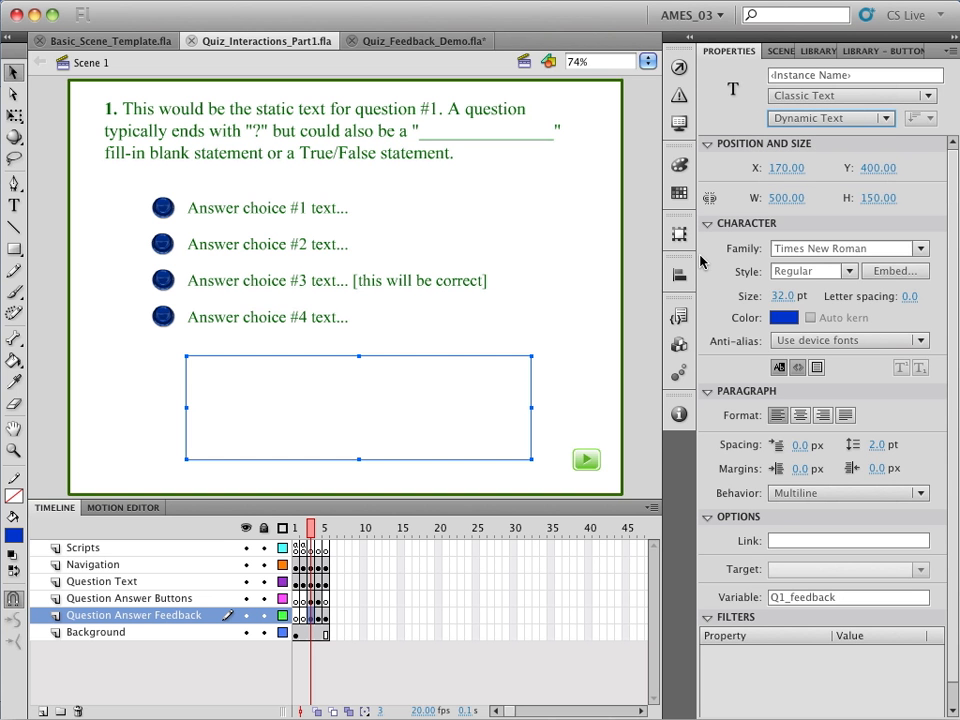
pyautogui.click(585, 394)
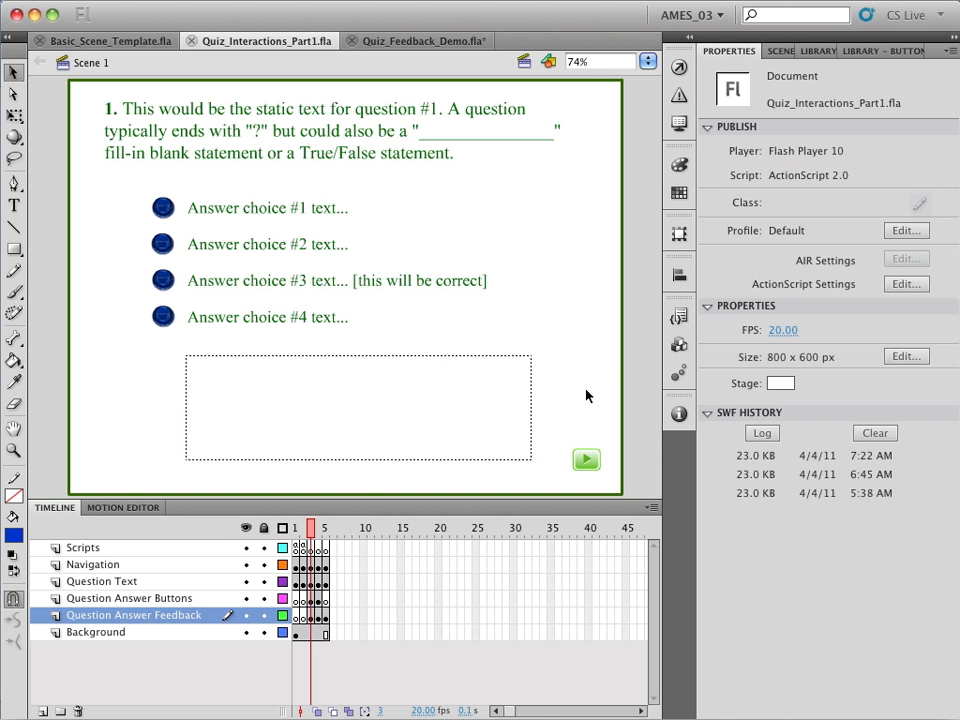
pyautogui.click(526, 415)
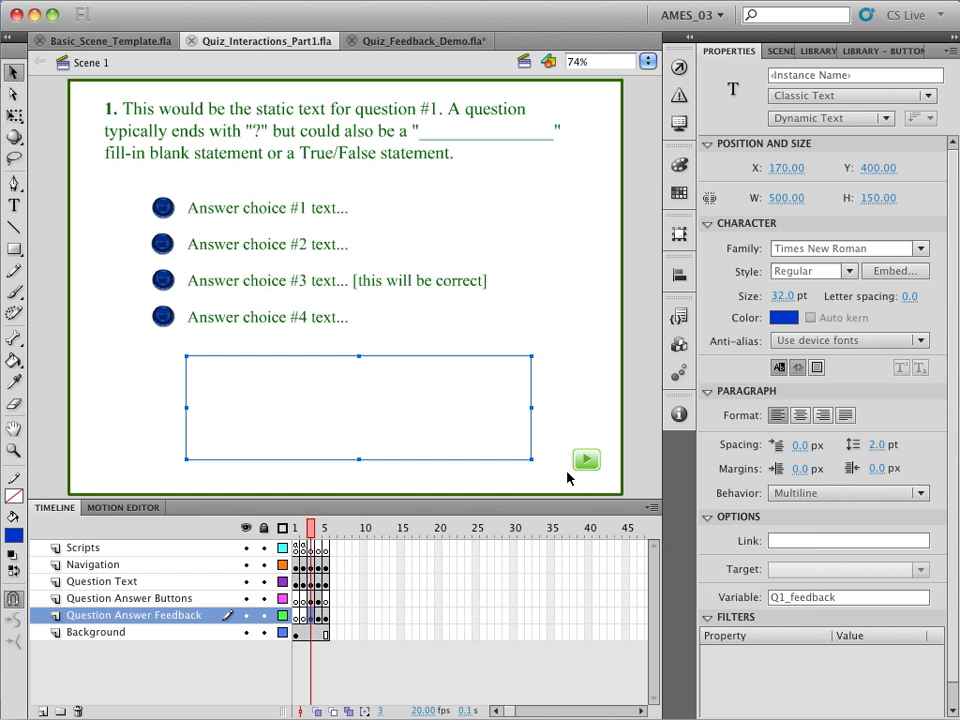
# Set the timeline's frame size to Large and go to question 2 on frame 4
pyautogui.click(652, 507)
pyautogui.click(698, 582)
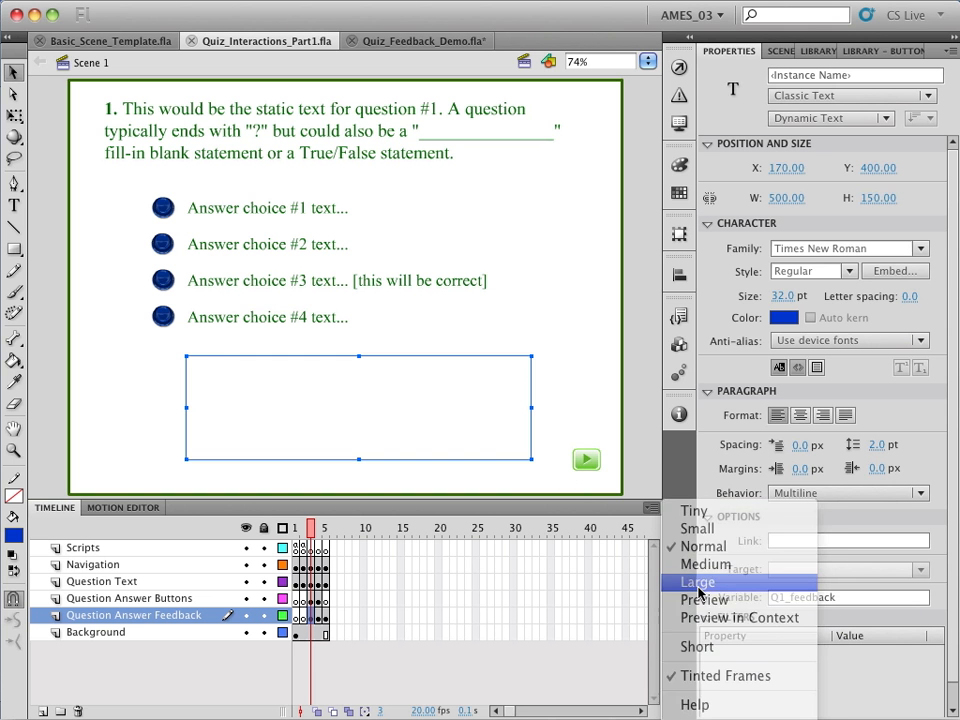
pyautogui.click(370, 530)
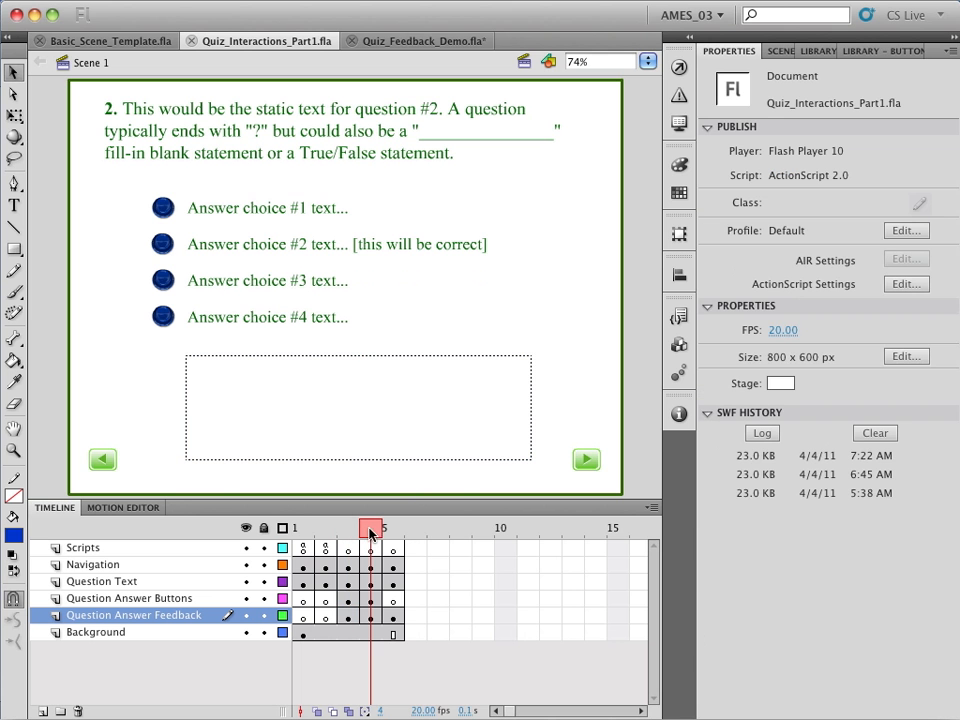
# Examine question 2's feedback text field properties and the ActionScript attached to its answer choice #1 button
pyautogui.click(421, 462)
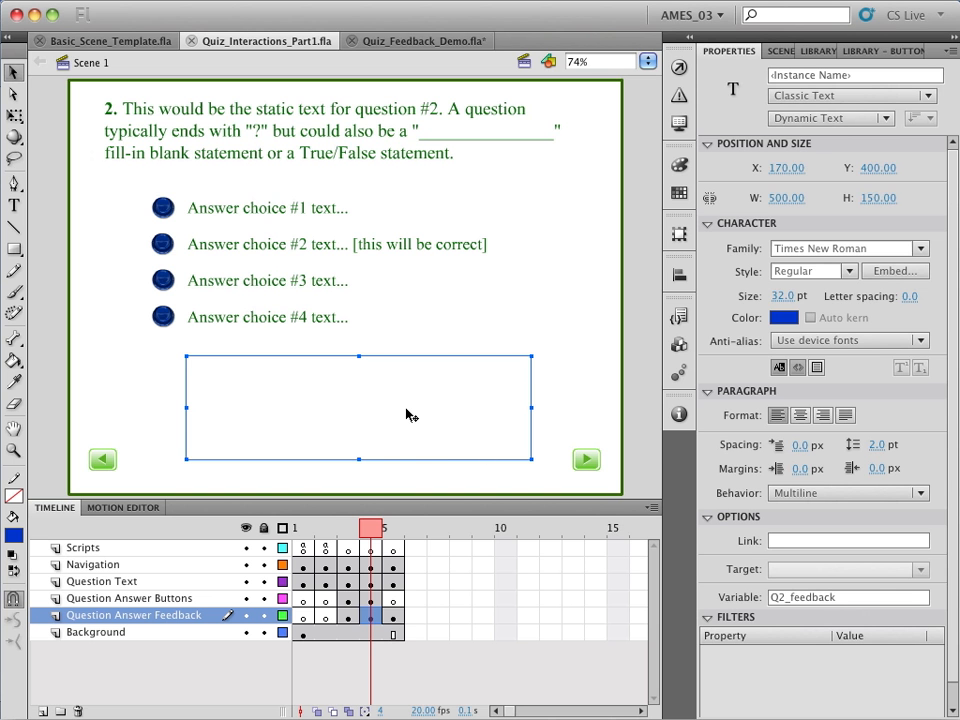
pyautogui.click(418, 282)
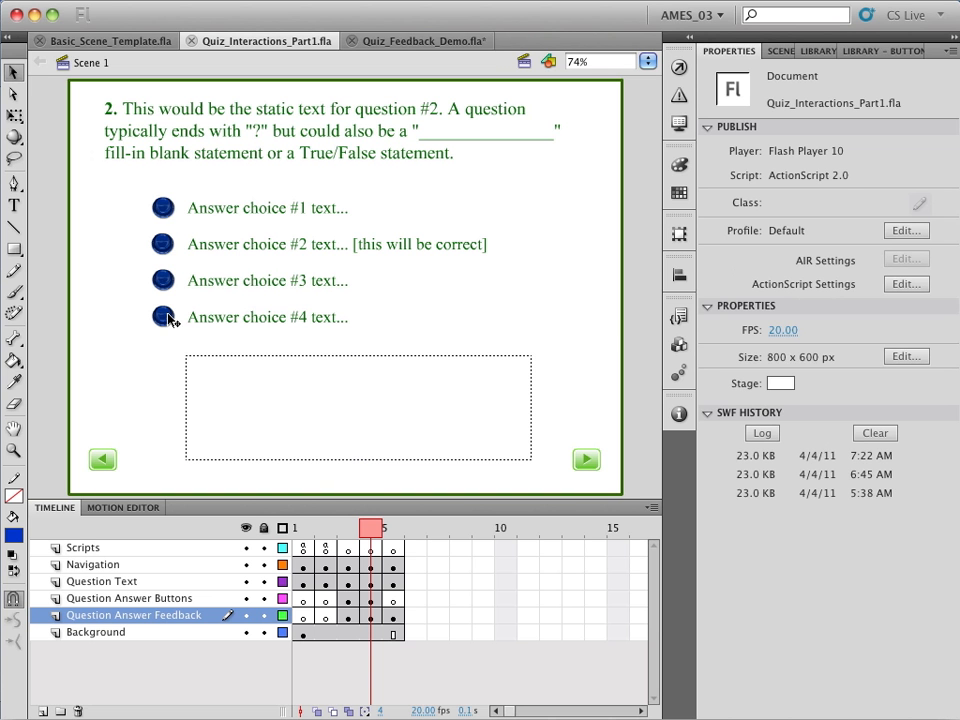
pyautogui.click(165, 211)
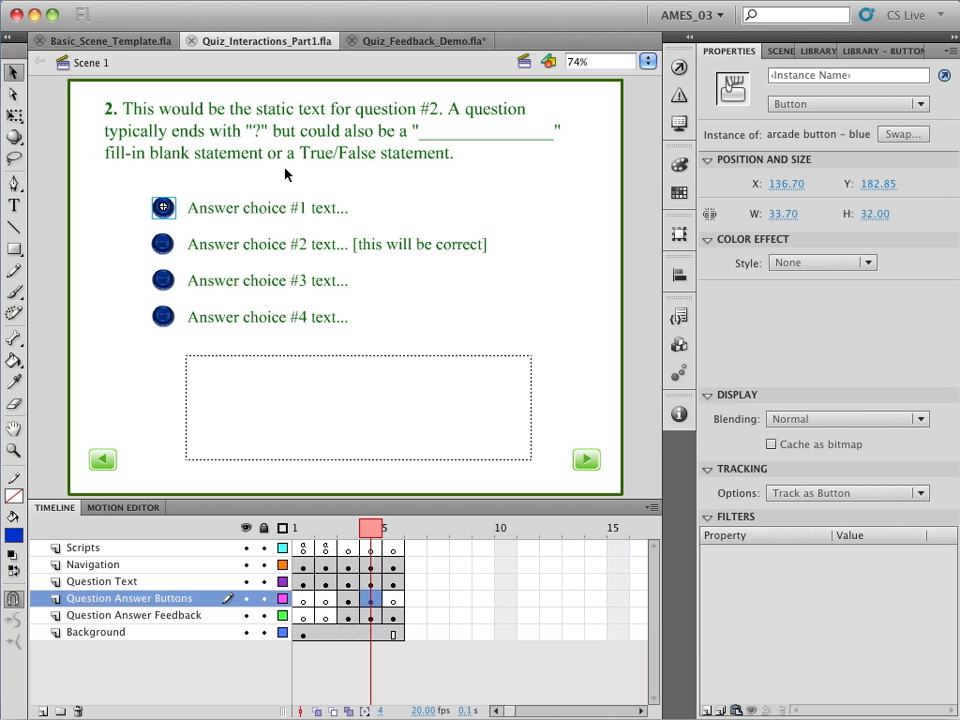
pyautogui.click(680, 67)
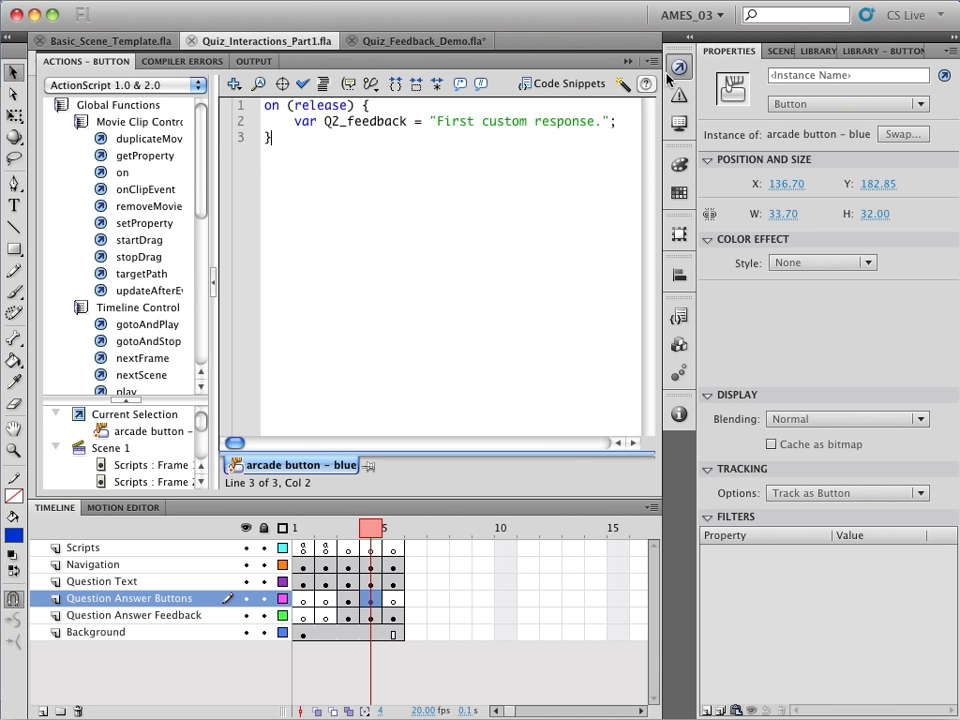
pyautogui.press('F9')
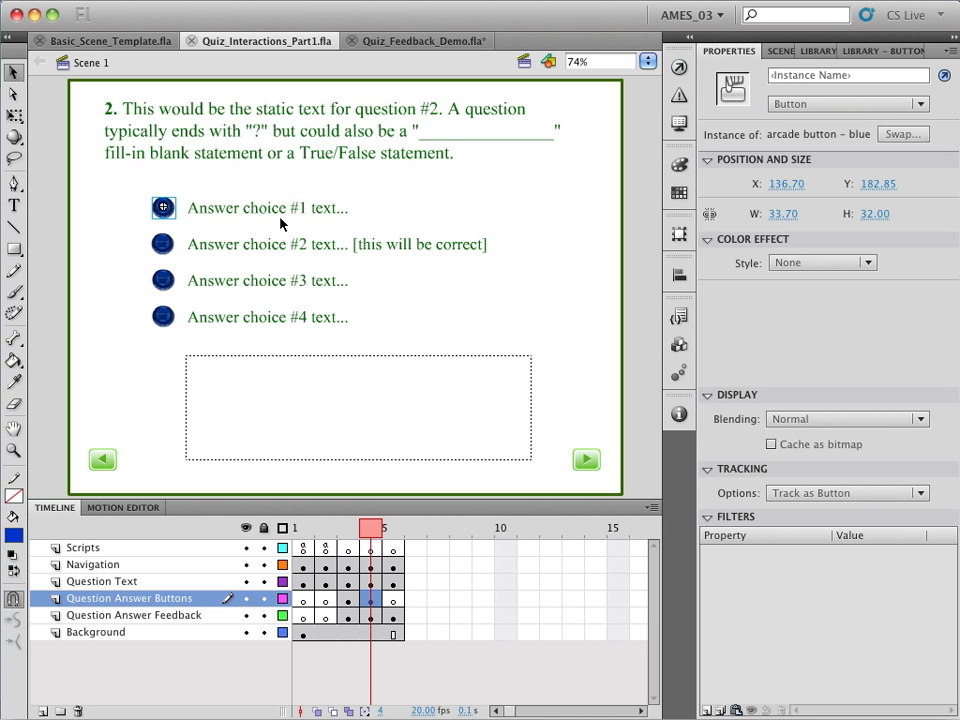
# Read the full feedback script on question 2's answer choice #2 button, including the end of the response line
pyautogui.click(163, 250)
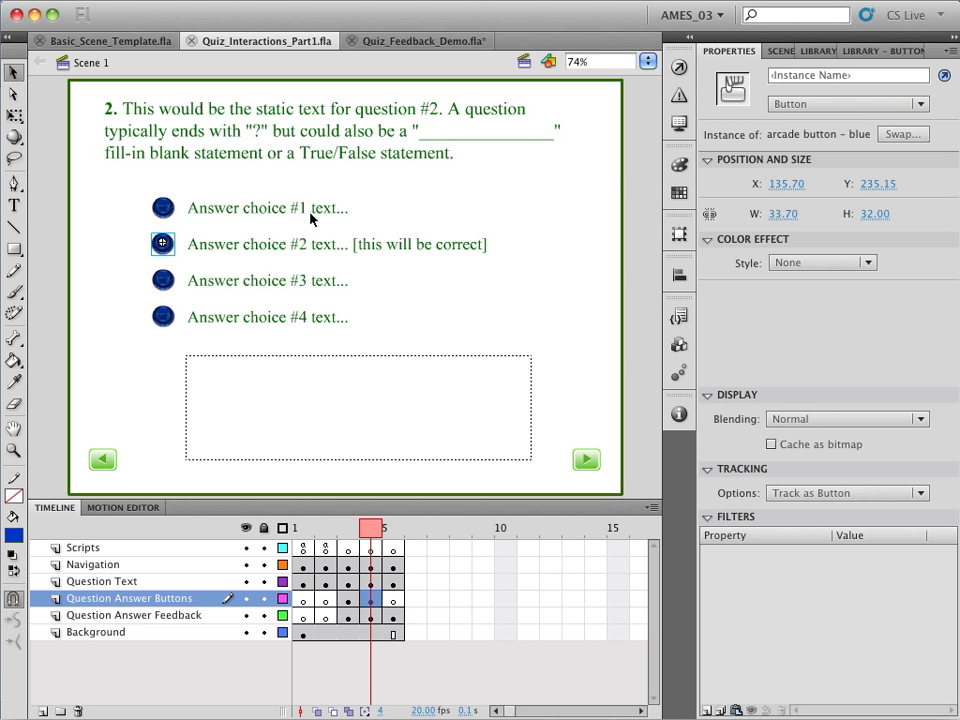
pyautogui.click(679, 67)
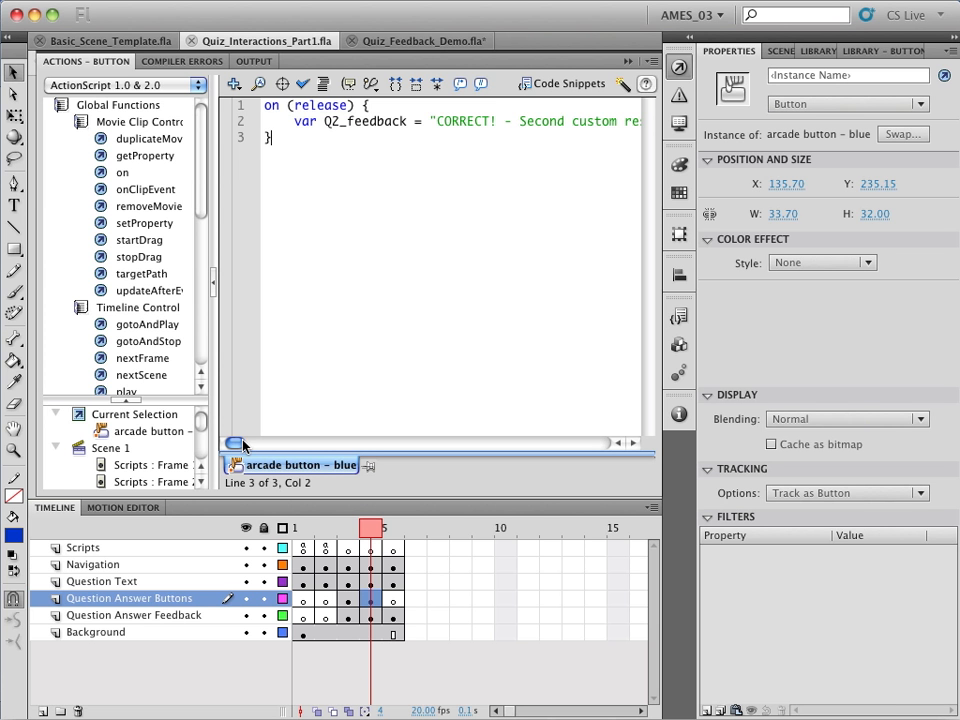
pyautogui.moveTo(240, 444); pyautogui.dragTo(245, 446)
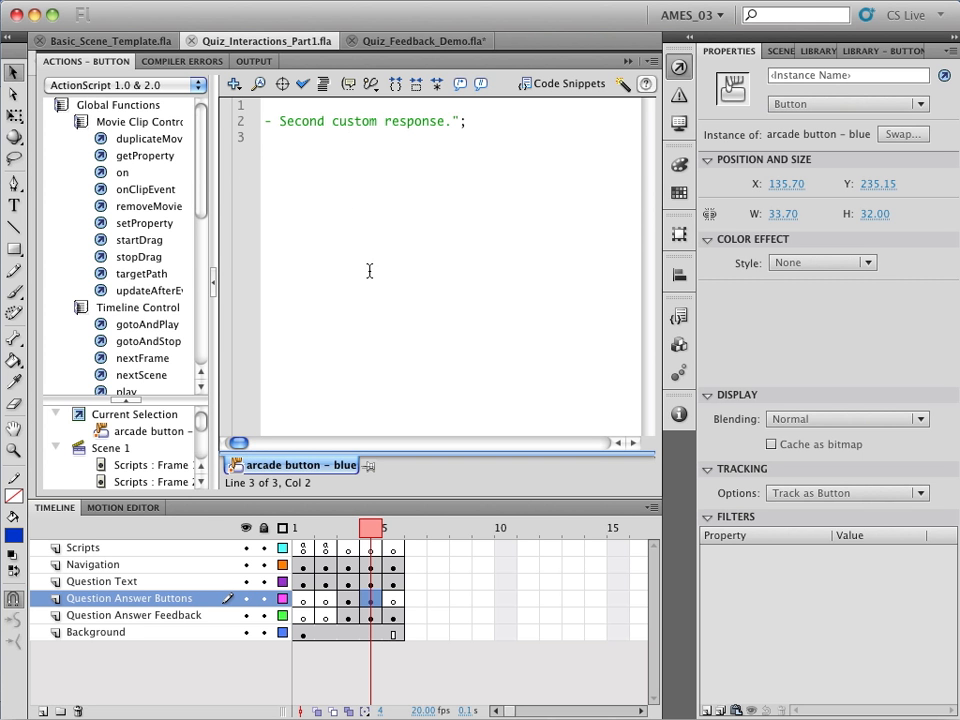
pyautogui.moveTo(243, 447); pyautogui.dragTo(232, 444)
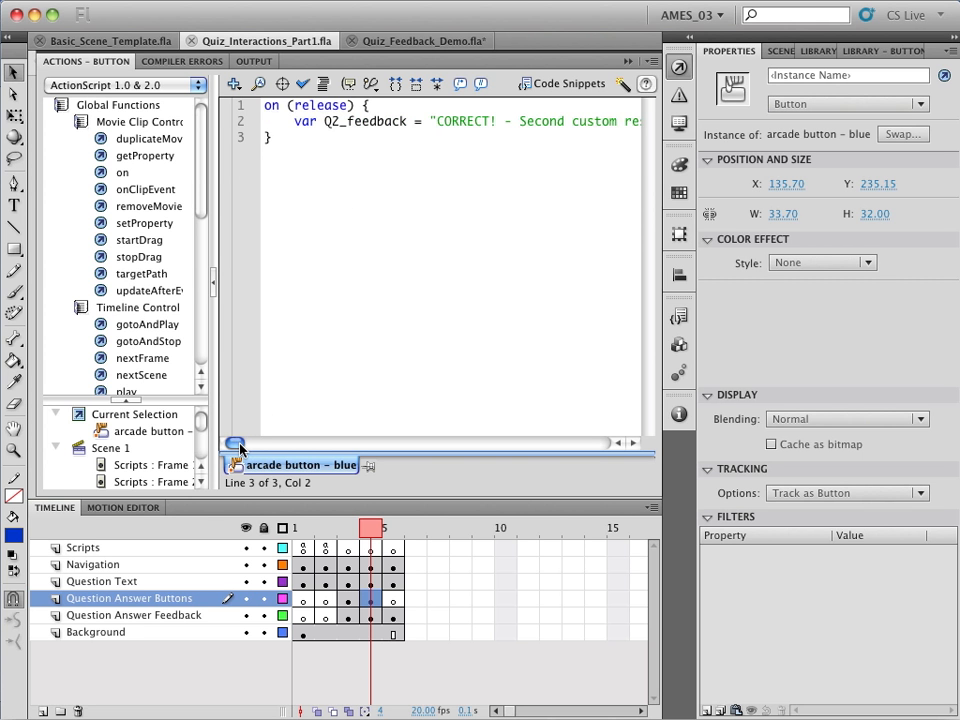
pyautogui.click(678, 68)
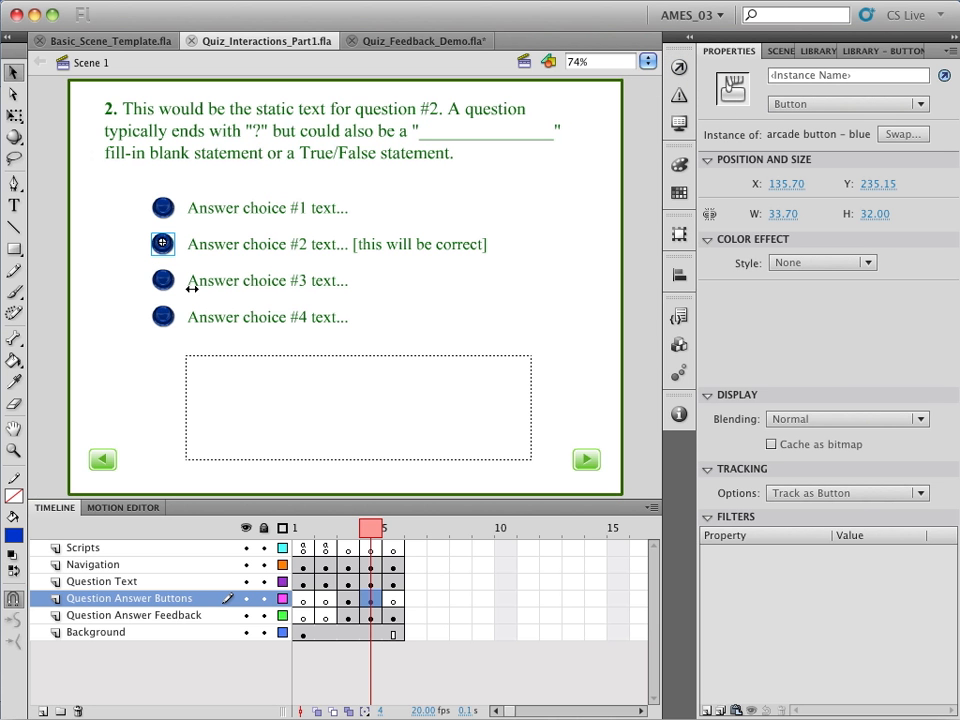
# Read the script on question 2's answer choice #3 button and point out the choice #4 and #1 buttons
pyautogui.click(164, 279)
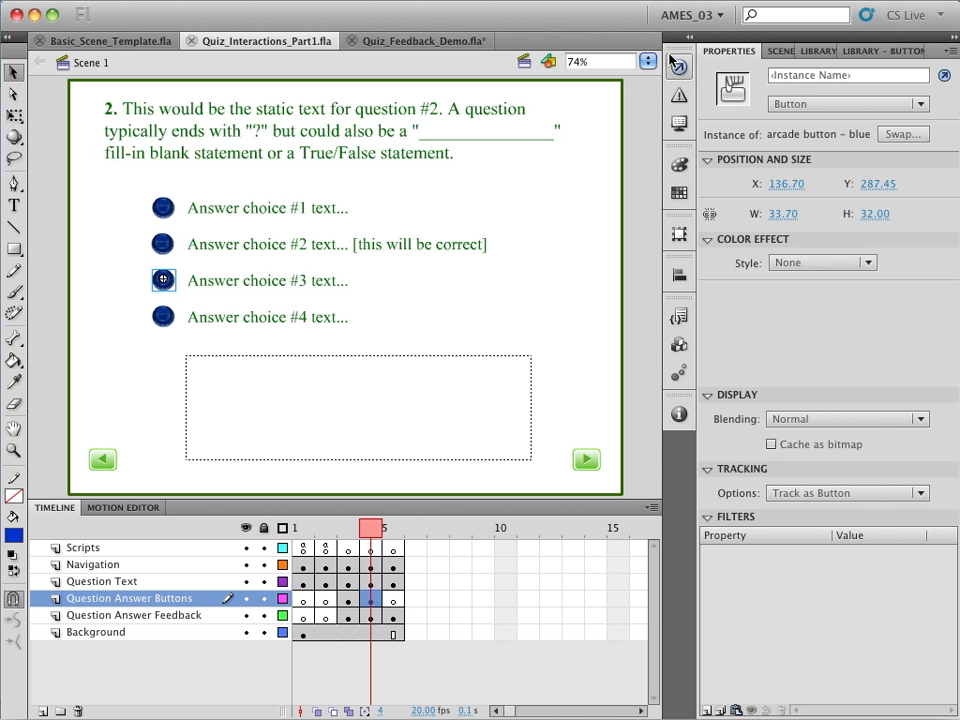
pyautogui.click(678, 68)
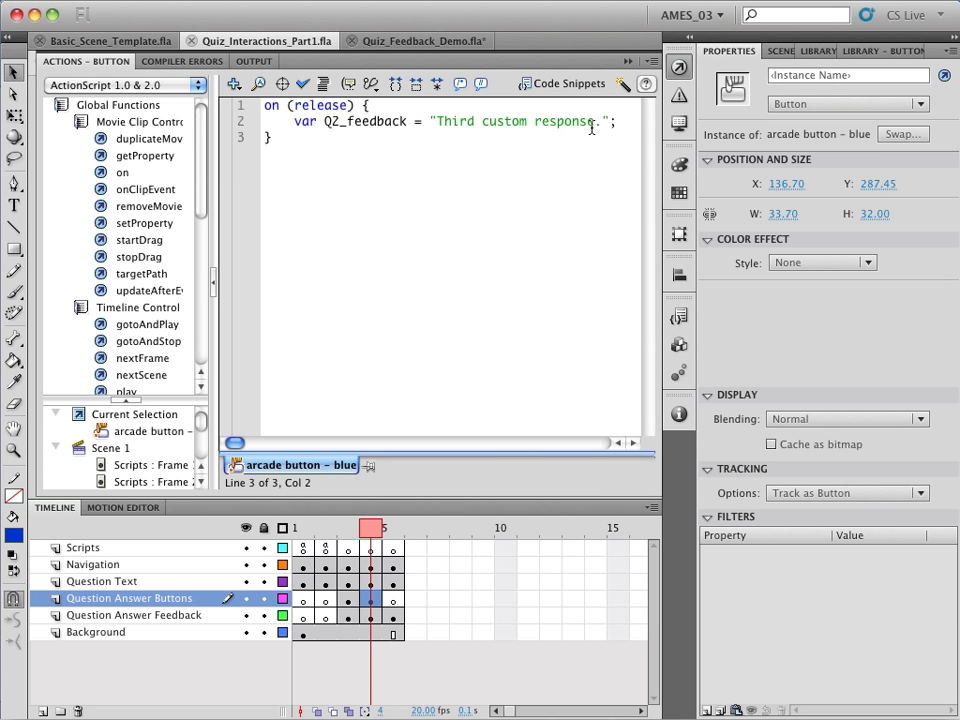
pyautogui.click(681, 70)
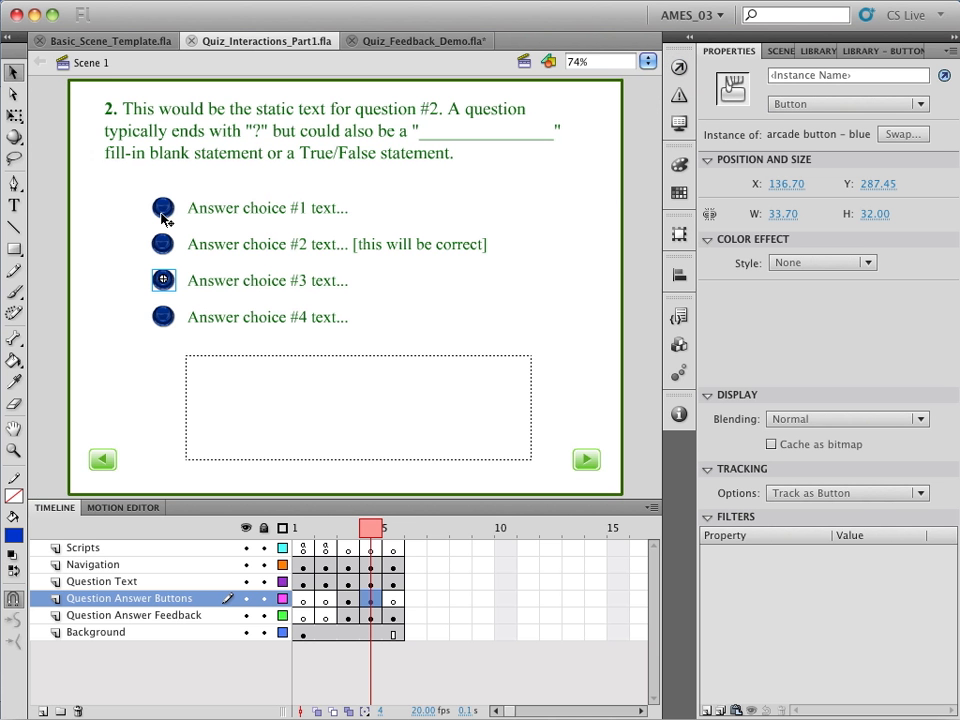
pyautogui.click(167, 326)
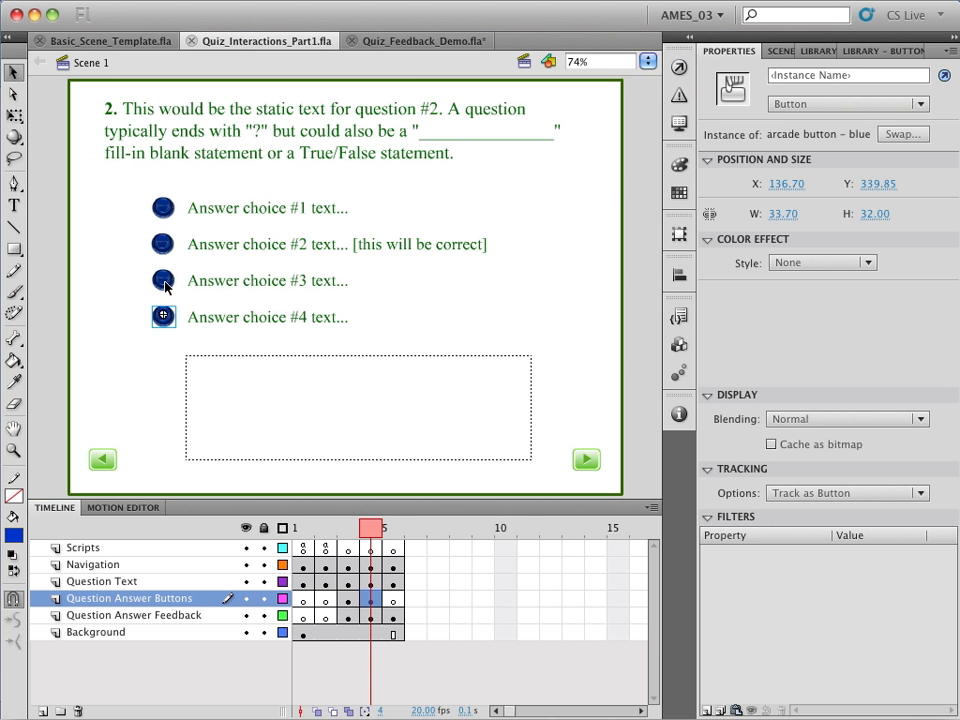
pyautogui.click(163, 207)
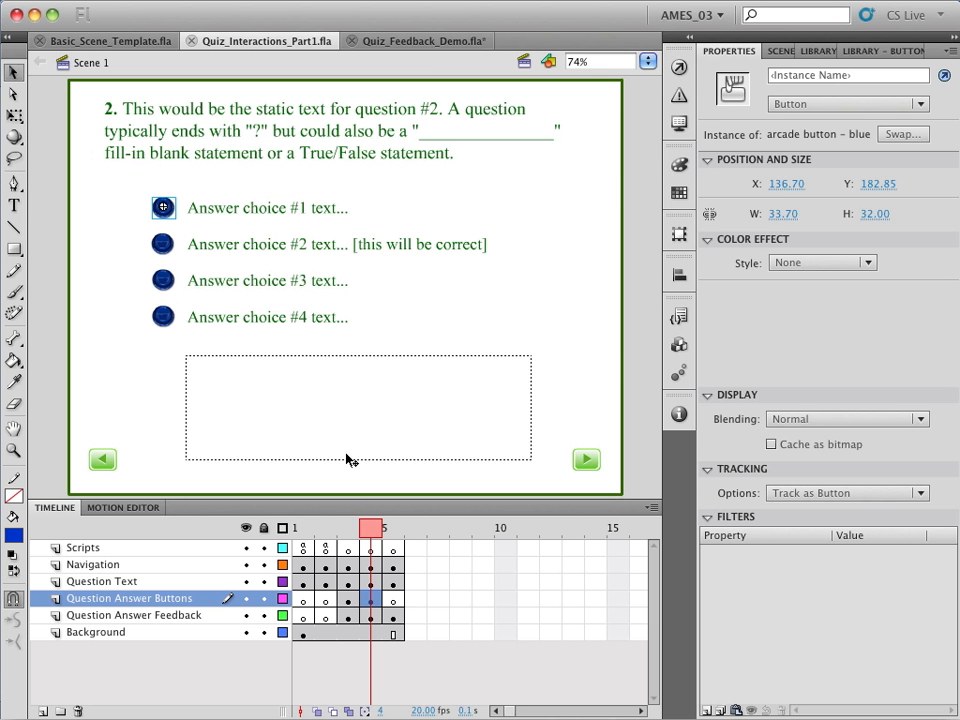
# Compare the variable names of the feedback fields for question 2 and for question 1 on frame 3
pyautogui.click(240, 381)
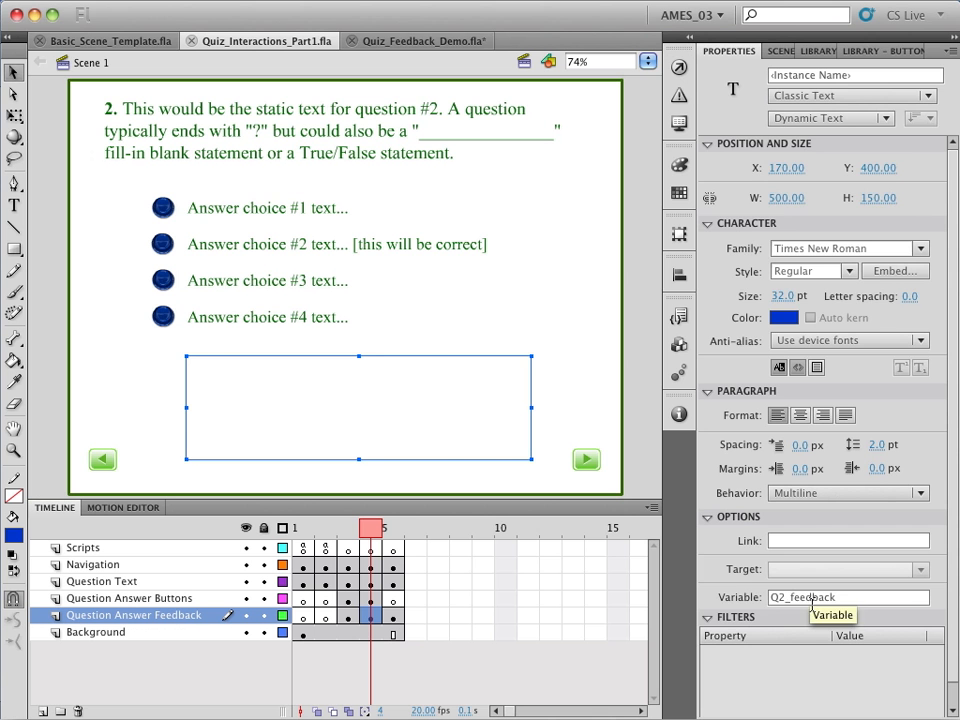
pyautogui.click(347, 530)
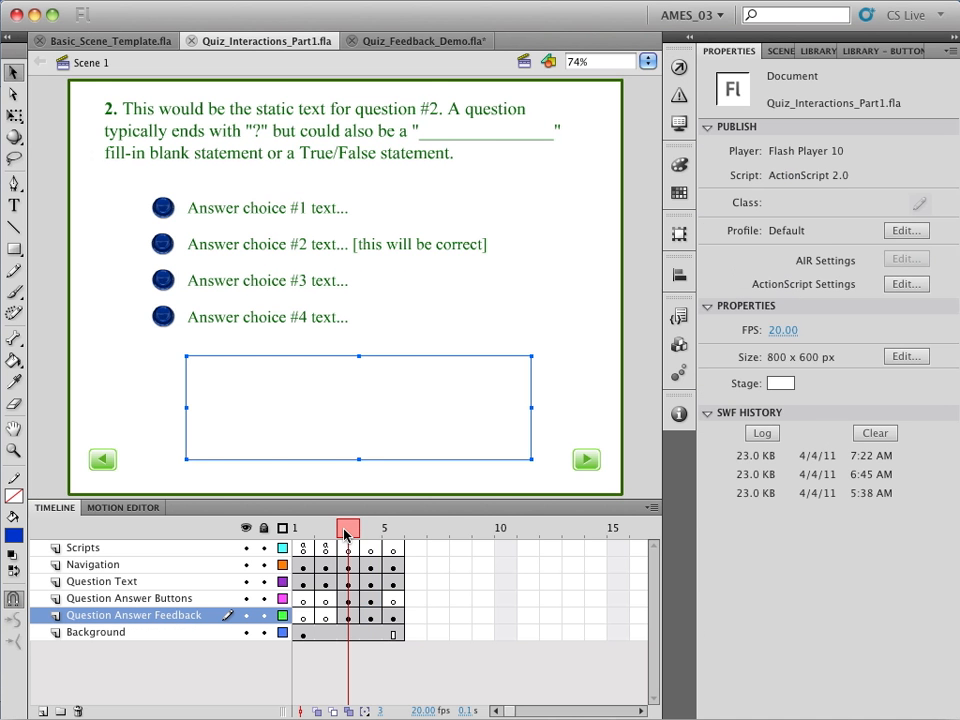
pyautogui.click(396, 431)
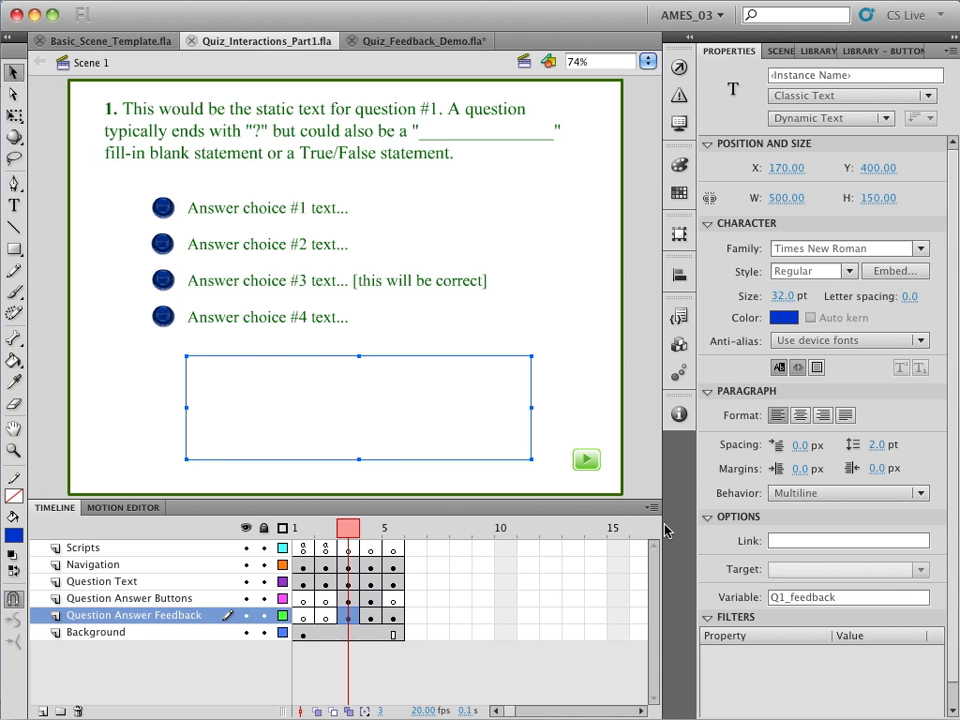
# Review the script on question 1's answer choice #1 button, highlighting the quoted string "First custom response."
pyautogui.click(168, 208)
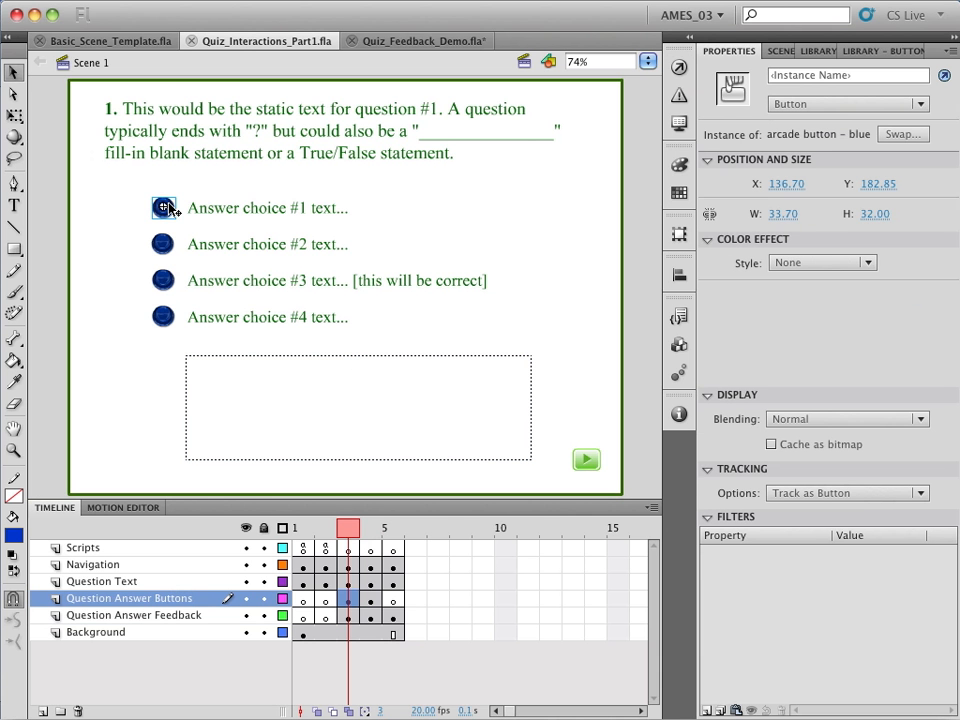
pyautogui.click(678, 68)
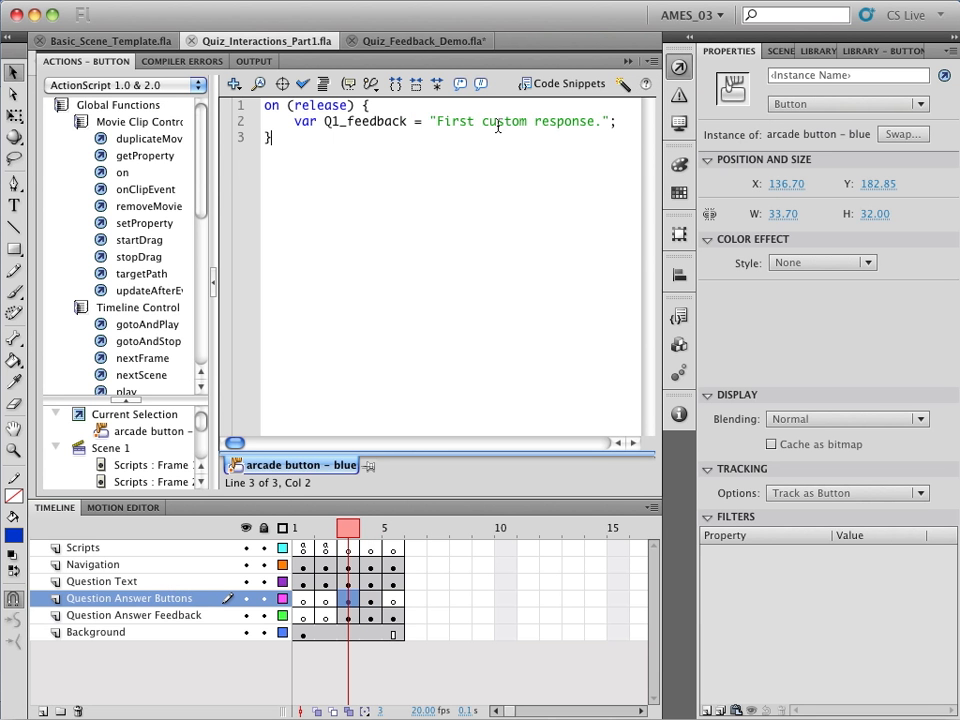
pyautogui.click(430, 121)
pyautogui.moveTo(430, 121); pyautogui.dragTo(610, 122)
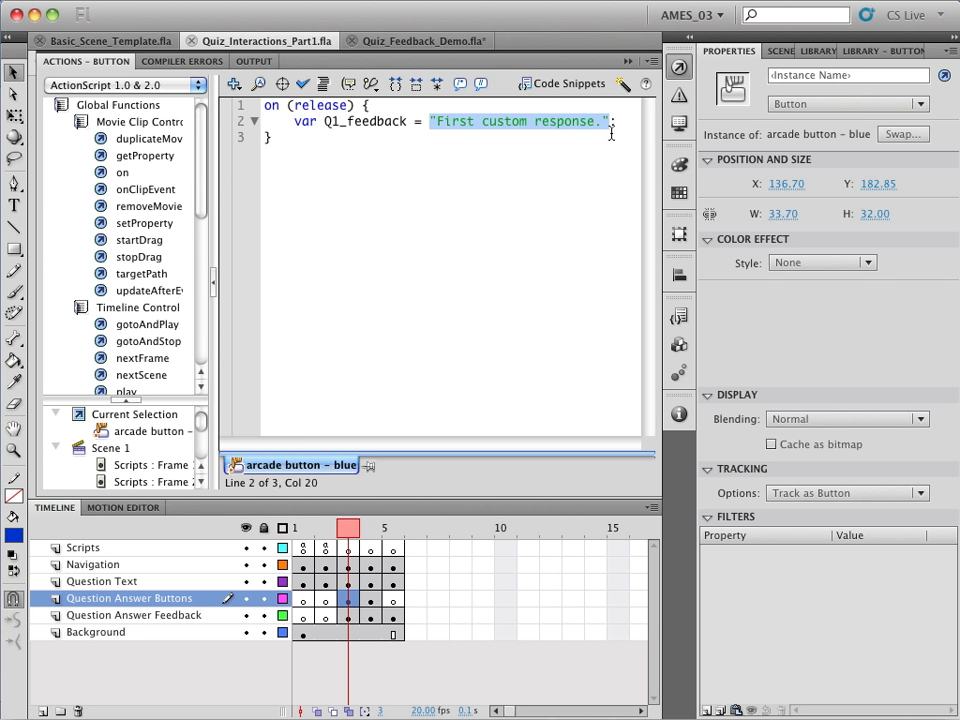
pyautogui.click(617, 122)
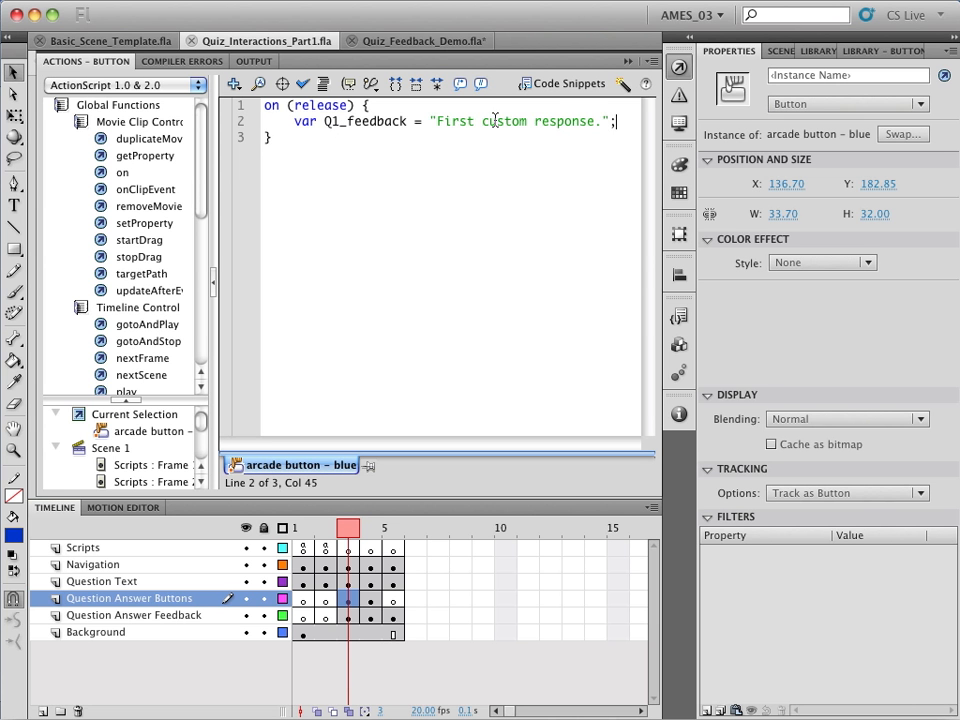
pyautogui.click(672, 75)
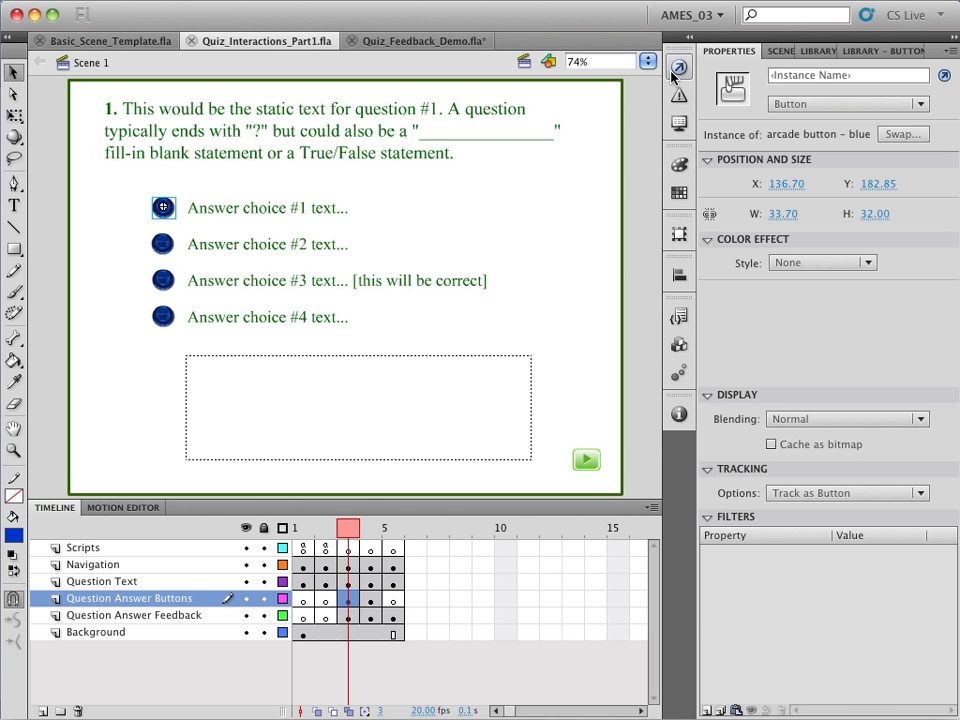
# Check the question 1 feedback field's text type and variable name, leaving the field selected
pyautogui.click(386, 385)
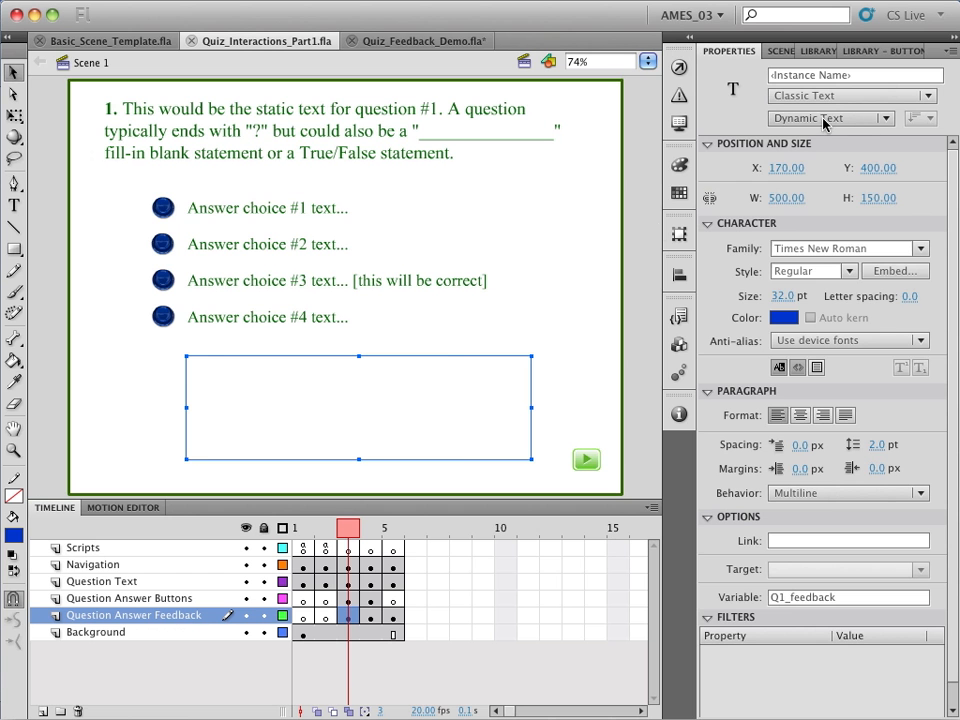
pyautogui.click(472, 345)
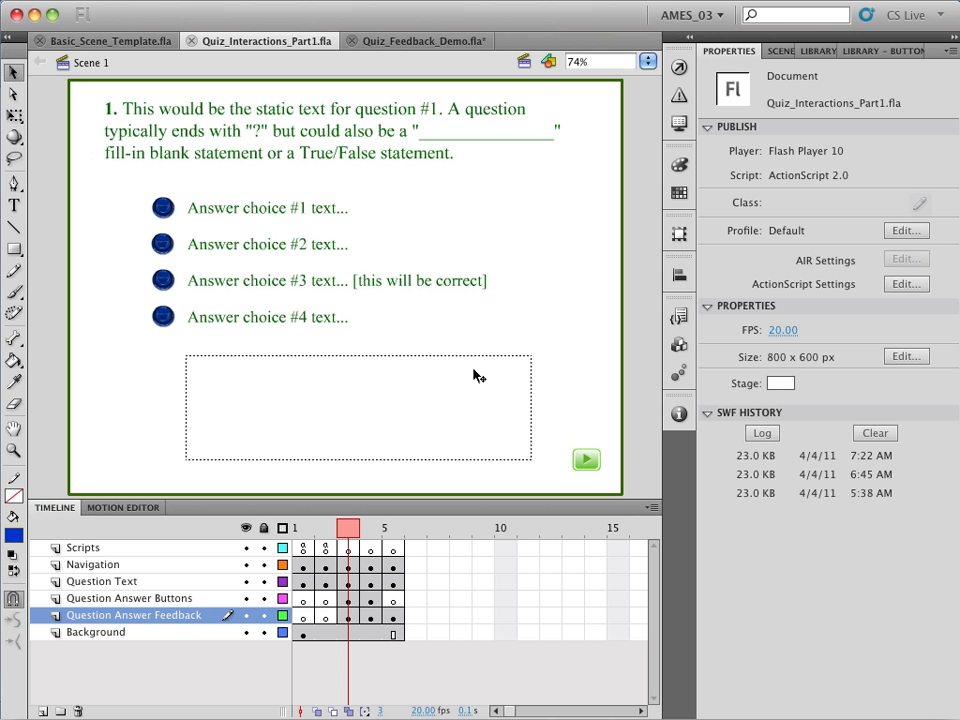
pyautogui.click(474, 396)
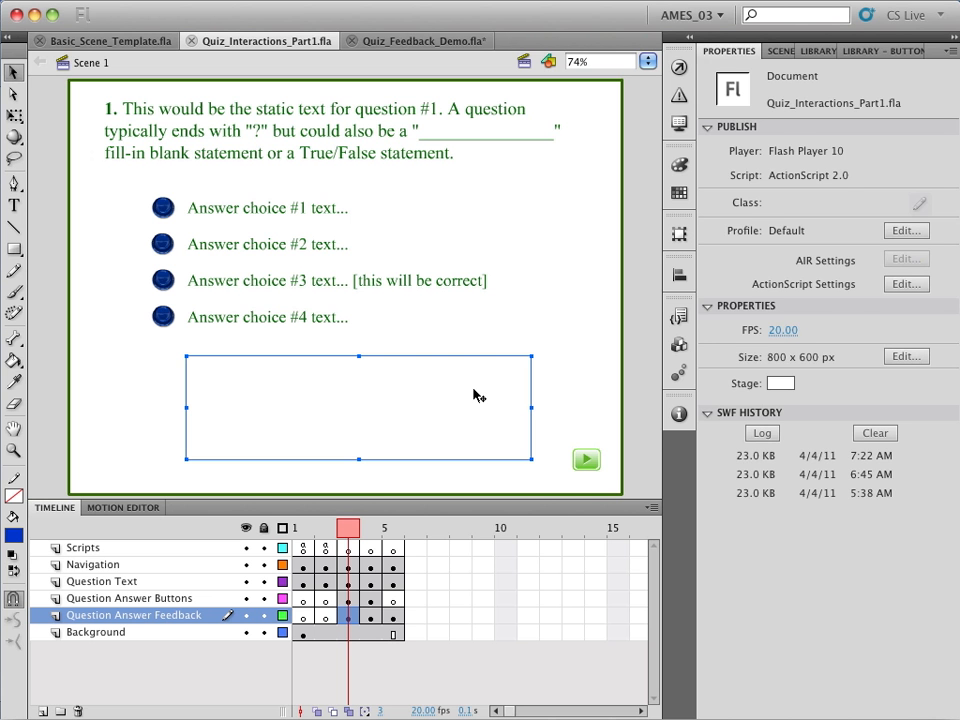